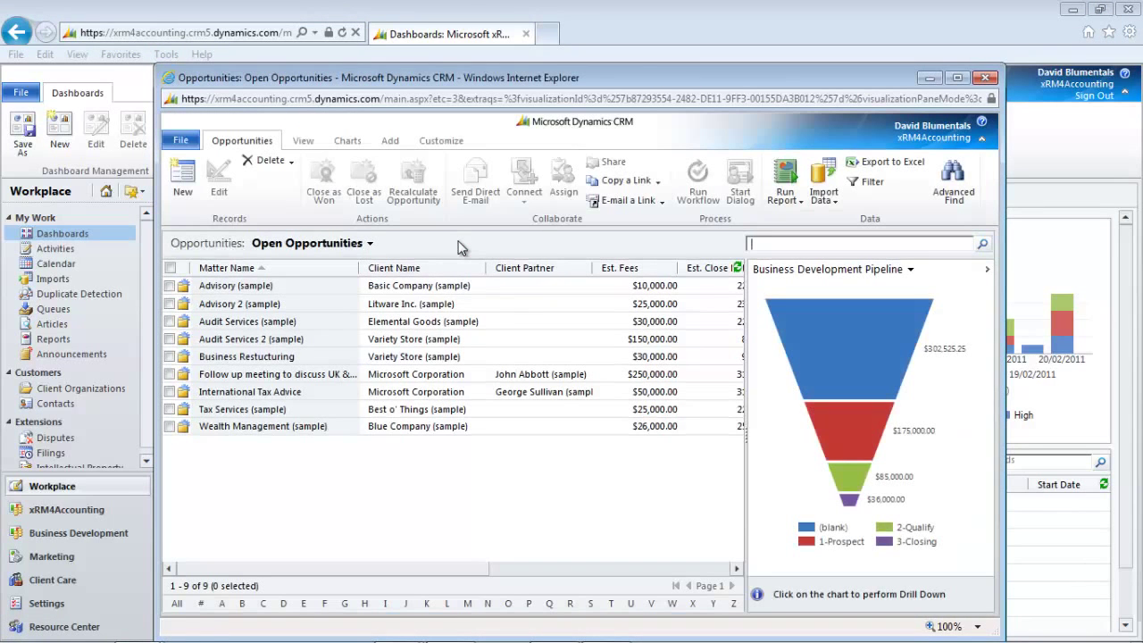
- View the Business Development Pipeline chart enlarged over the dashboard, and look at the layouts offered for a new dashboard
{"action": "left_click", "coordinate": [984, 78]}
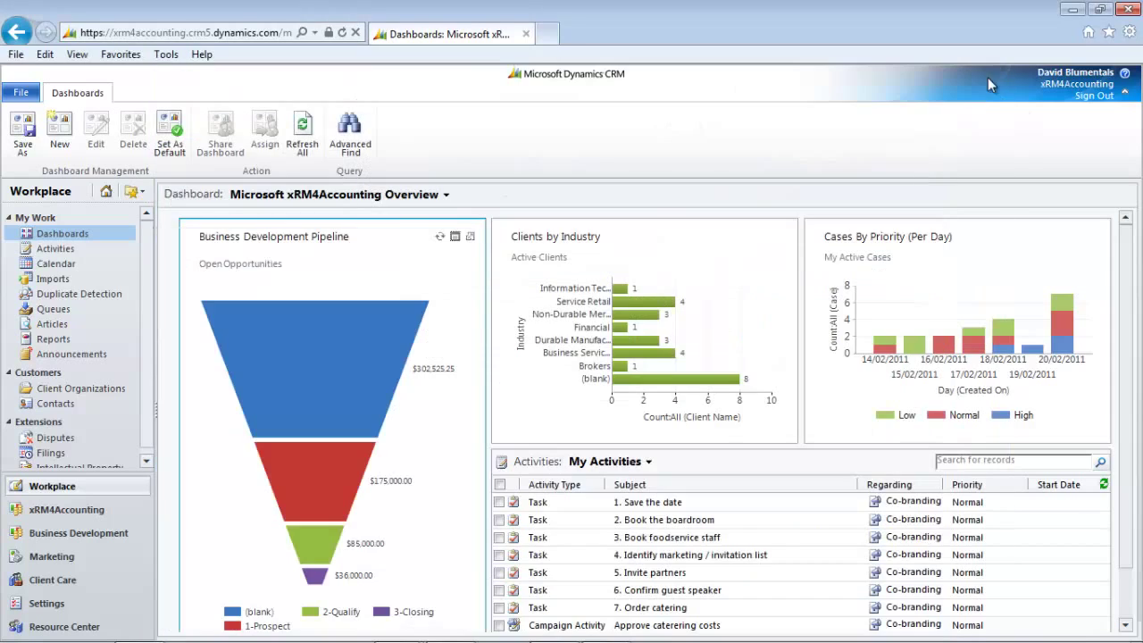
{"action": "left_click", "coordinate": [471, 238]}
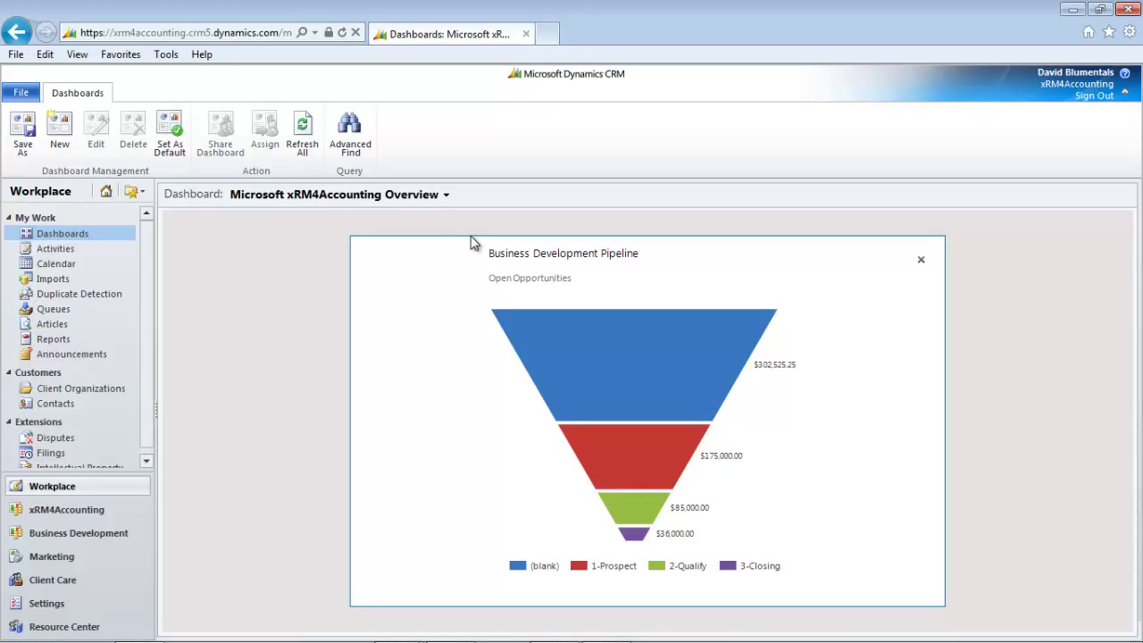
{"action": "left_click", "coordinate": [921, 262]}
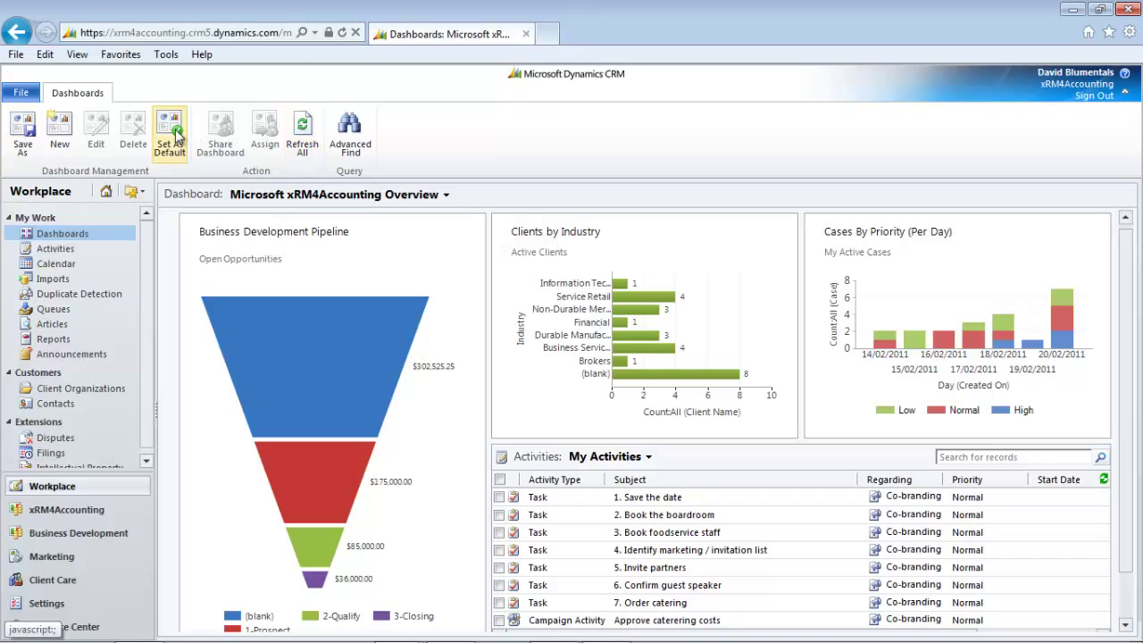
{"action": "left_click", "coordinate": [60, 132]}
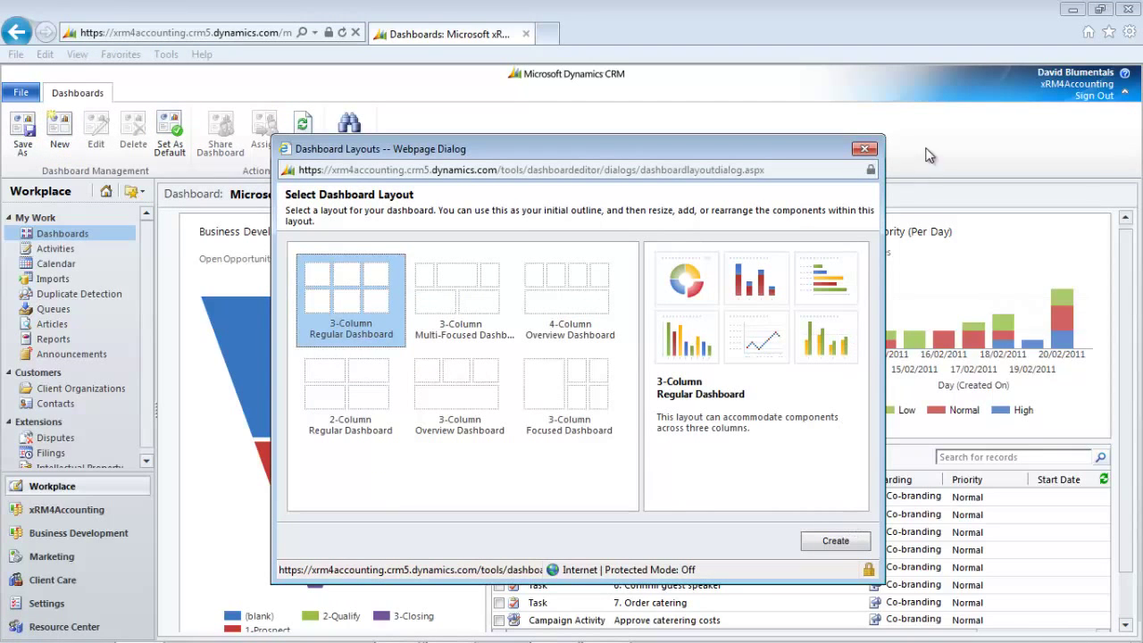
{"action": "left_click", "coordinate": [864, 150]}
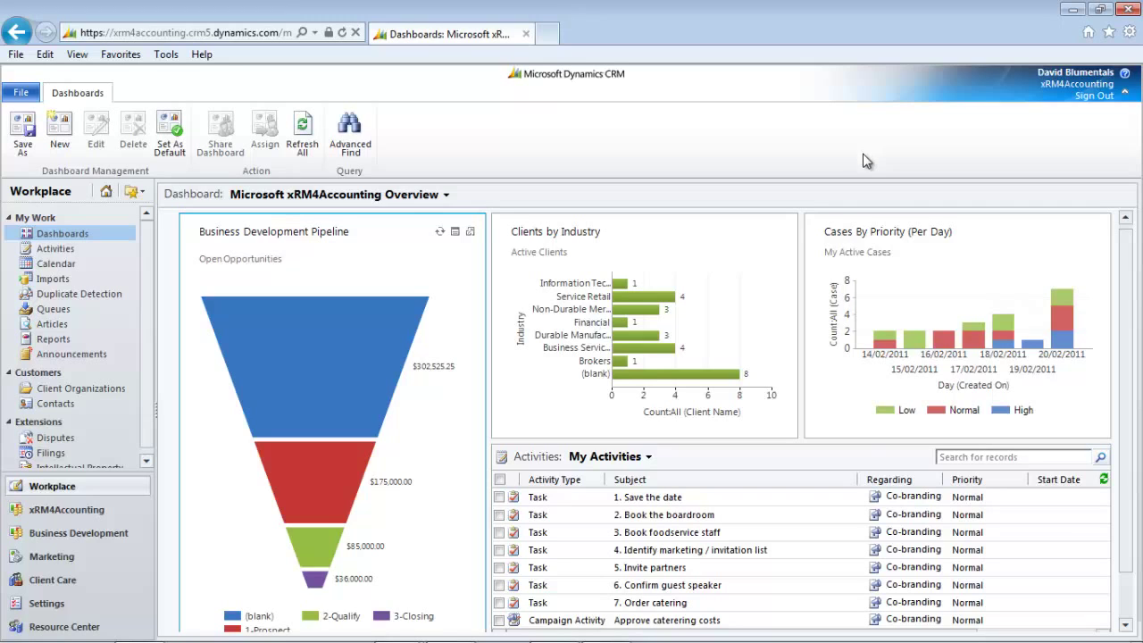
- Start a new appointment from the dashboard's My Activities list
{"action": "left_click", "coordinate": [777, 460]}
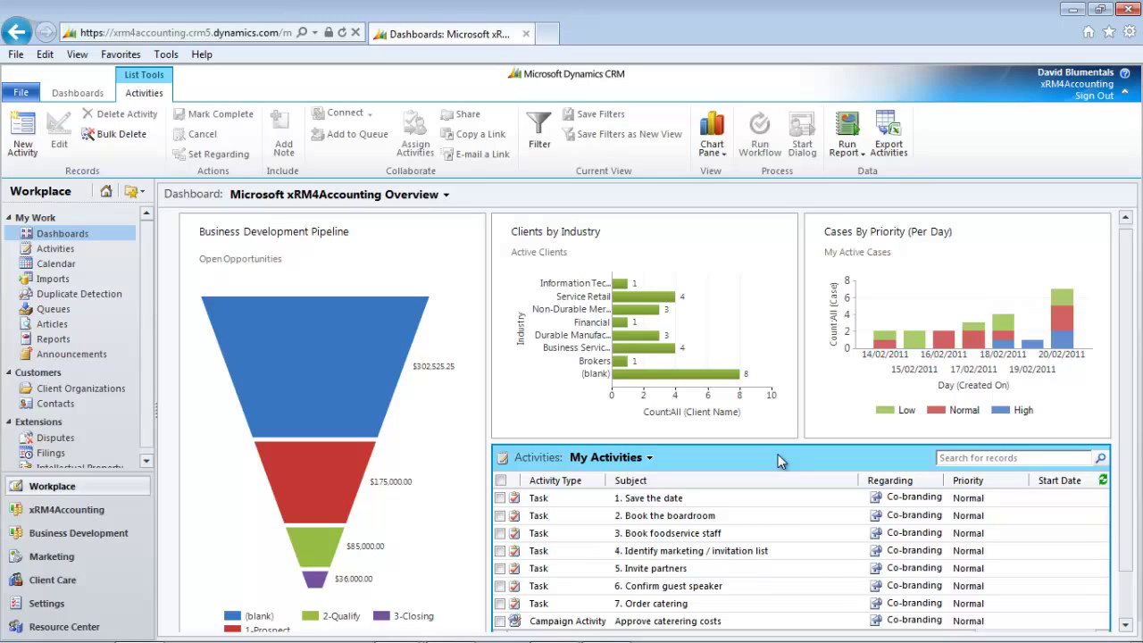
{"action": "left_click", "coordinate": [26, 139]}
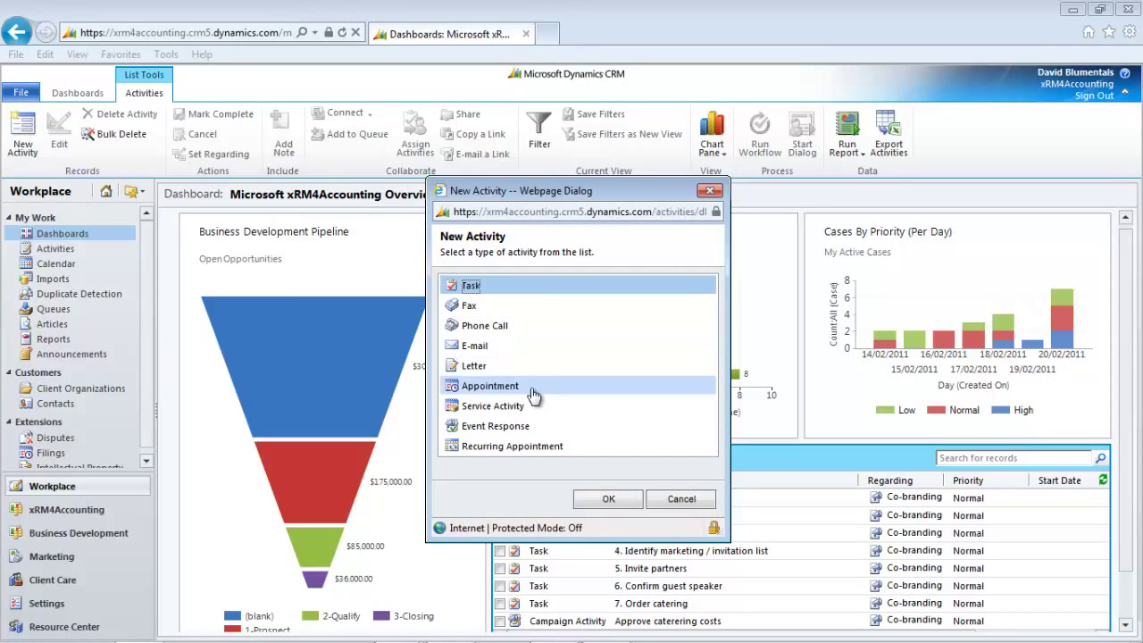
{"action": "left_click", "coordinate": [534, 394]}
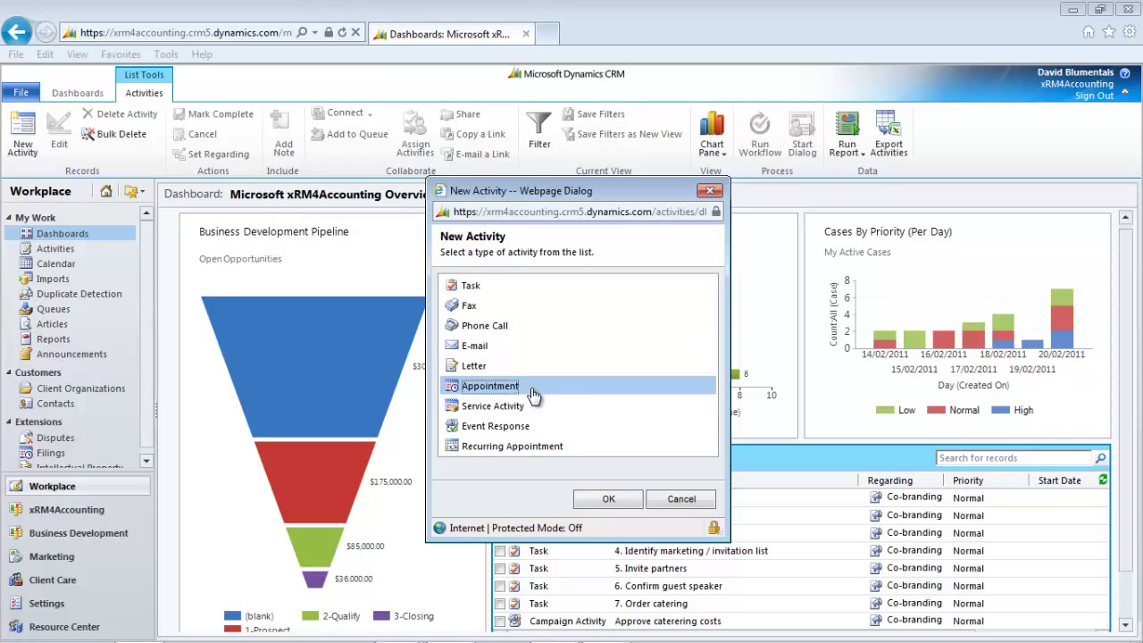
{"action": "left_click", "coordinate": [624, 505]}
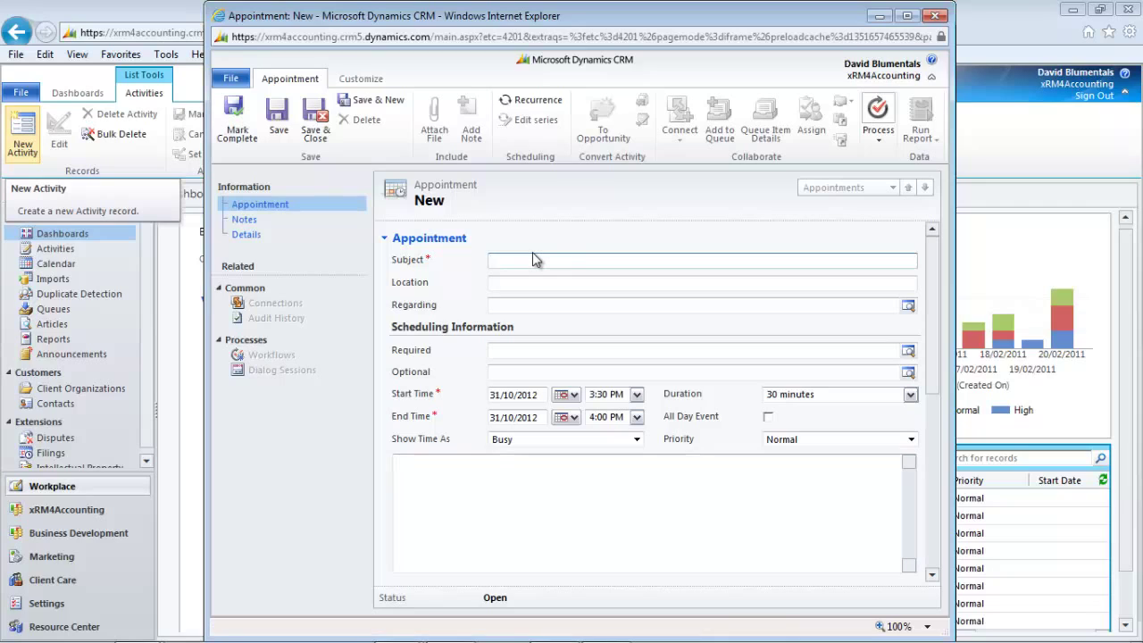
- Enter "my test appointment" as the appointment's subject and set Microsoft Corporation as its regarding record
{"action": "type", "text": "my test appointment"}
{"action": "left_click", "coordinate": [736, 309]}
{"action": "type", "text": "m"}
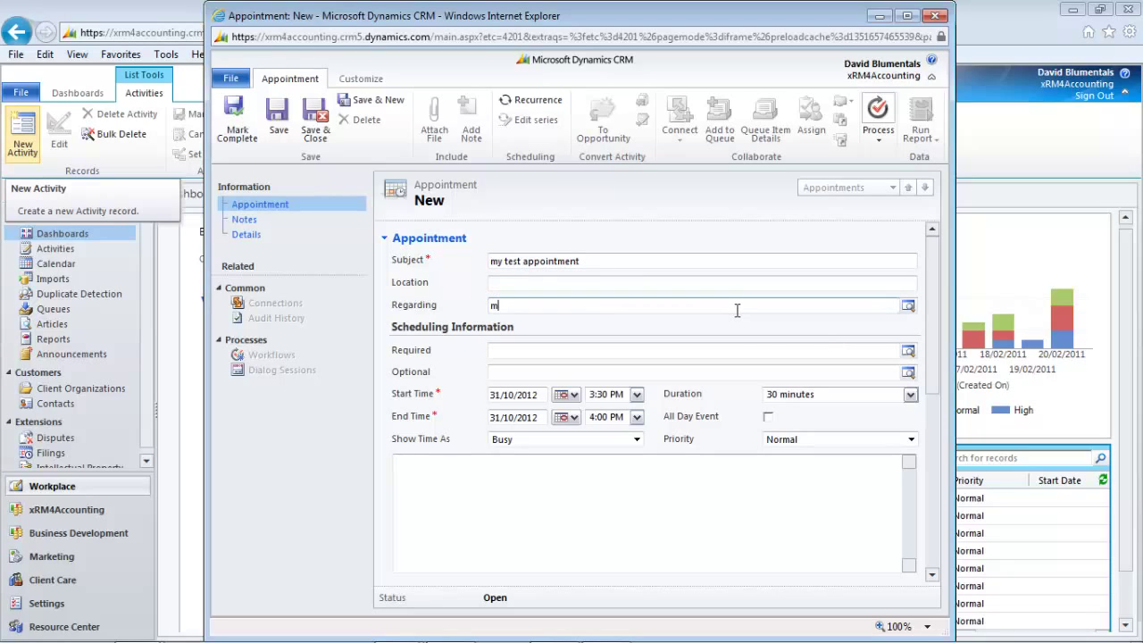
{"action": "type", "text": "icr"}
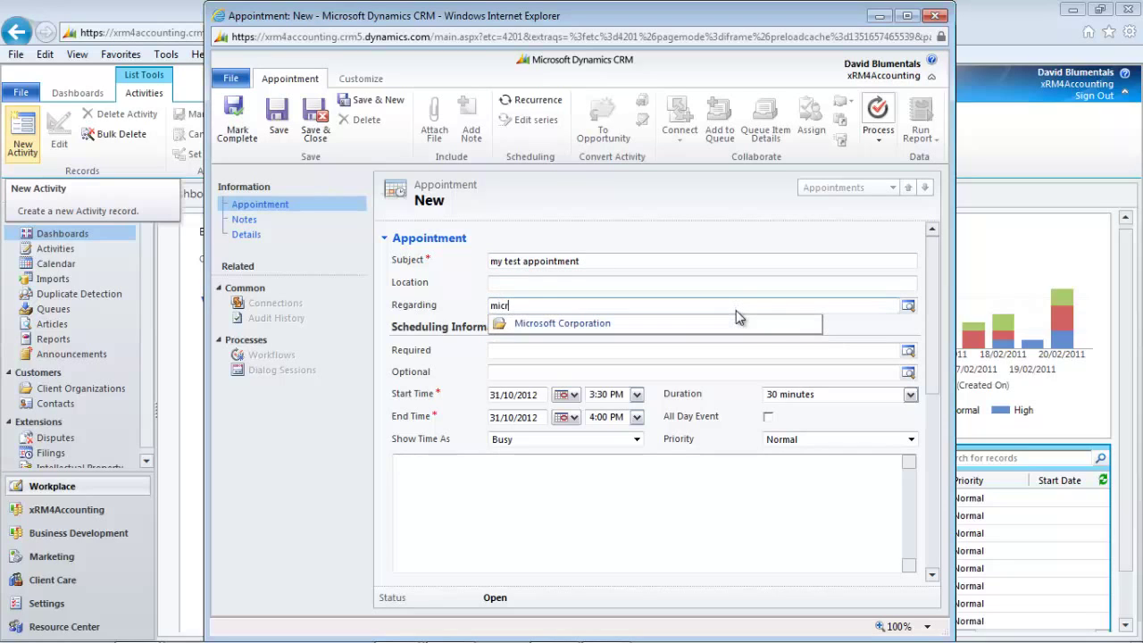
{"action": "left_click", "coordinate": [590, 327]}
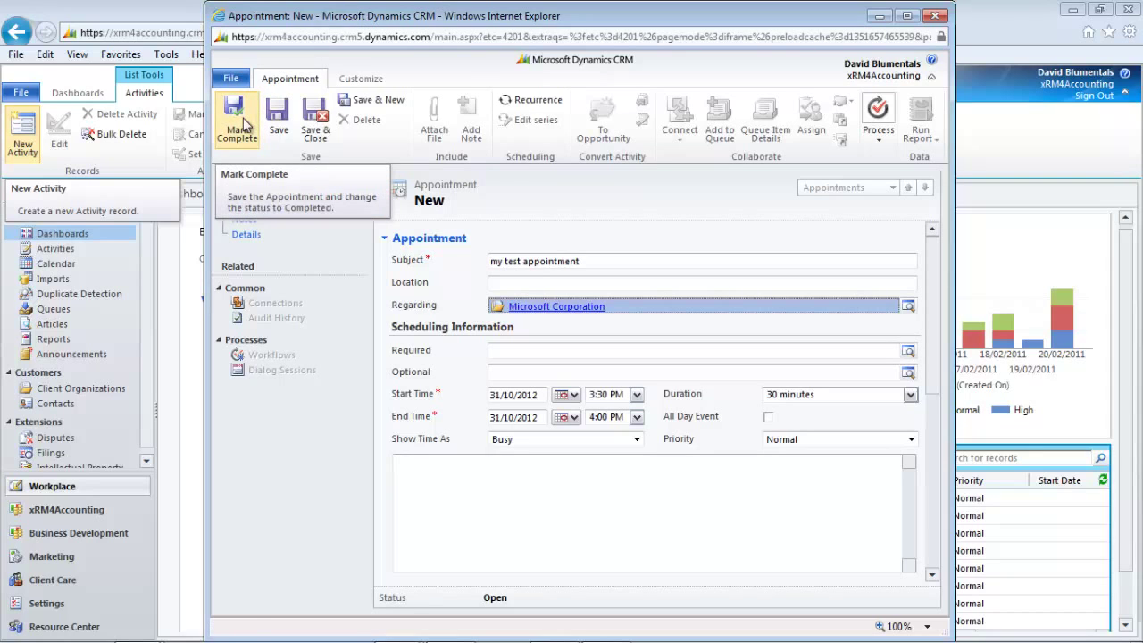
- Close the appointment form without saving, declining to send an error report
{"action": "left_click", "coordinate": [935, 17]}
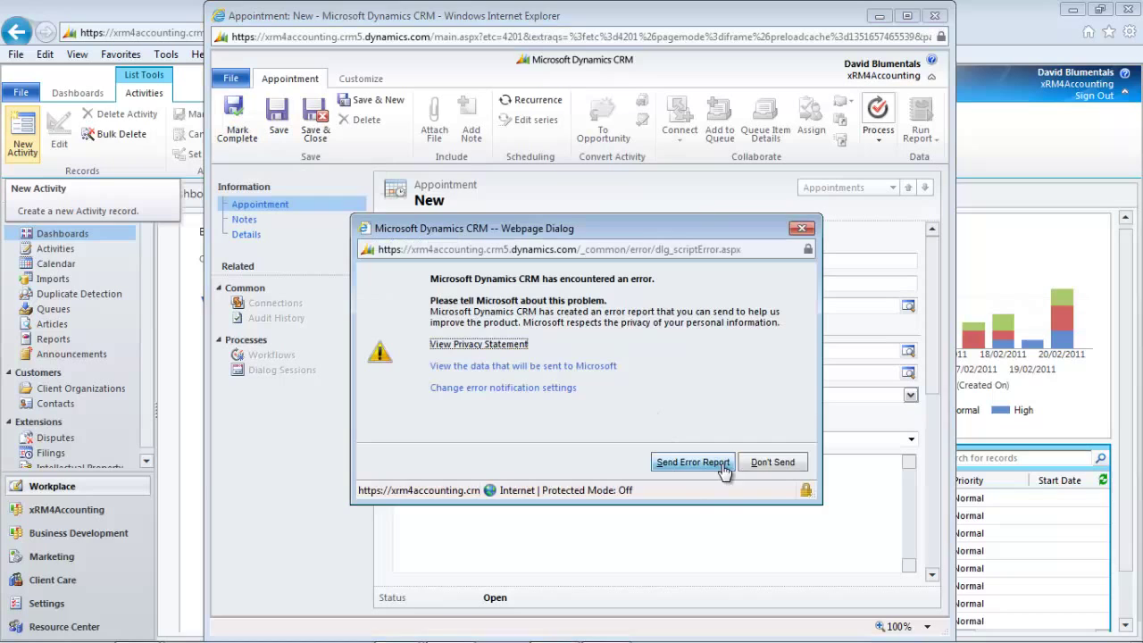
{"action": "left_click", "coordinate": [779, 465]}
{"action": "left_click", "coordinate": [520, 337]}
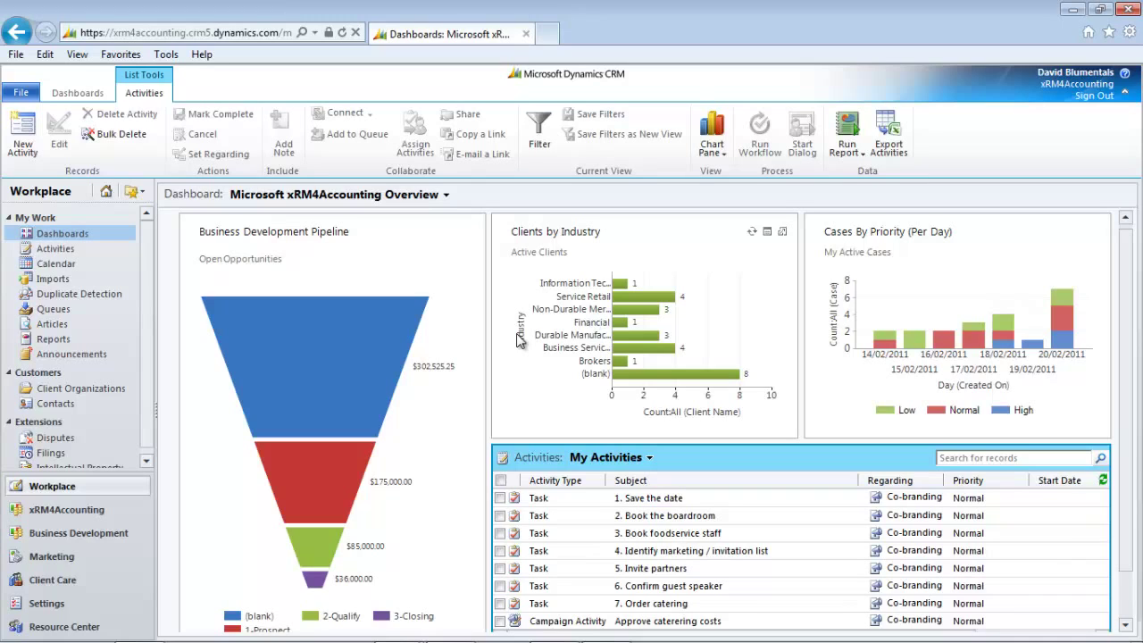
- Show the xRM4Accounting client organizations and sort the Active Clients list by client number, relationship type and main phone in turn
{"action": "left_click", "coordinate": [92, 511]}
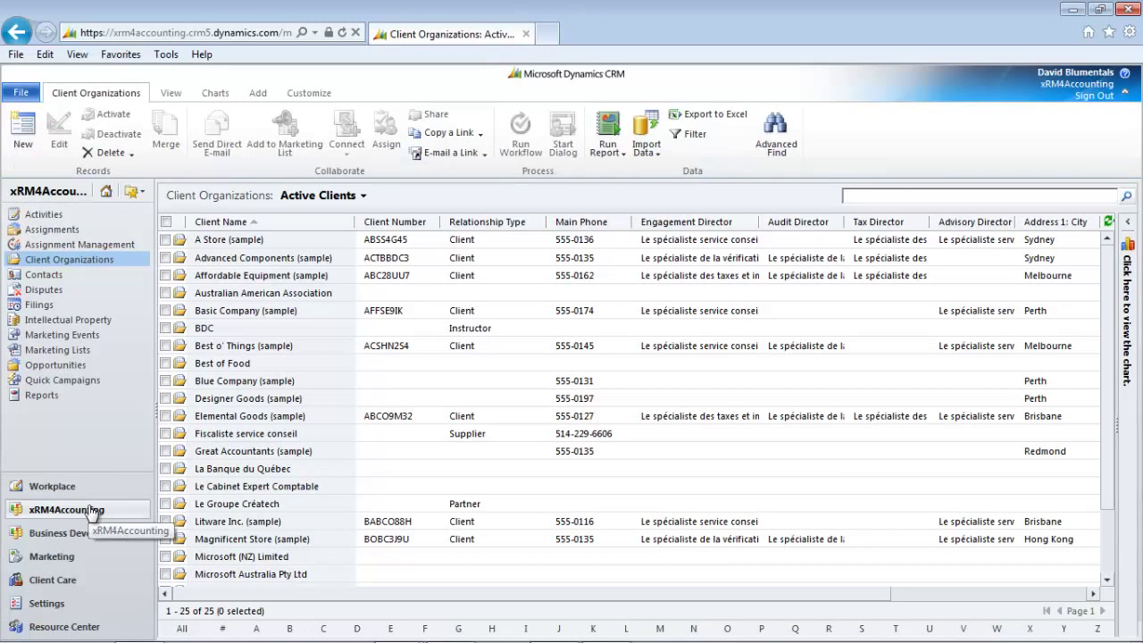
{"action": "left_click", "coordinate": [87, 264]}
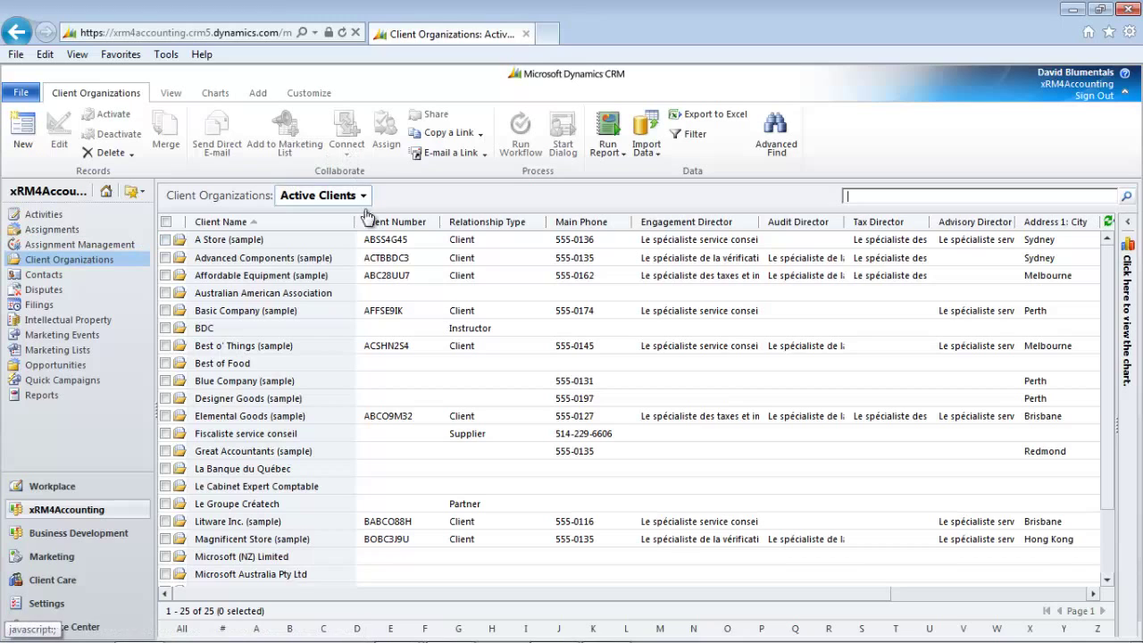
{"action": "left_click", "coordinate": [395, 222]}
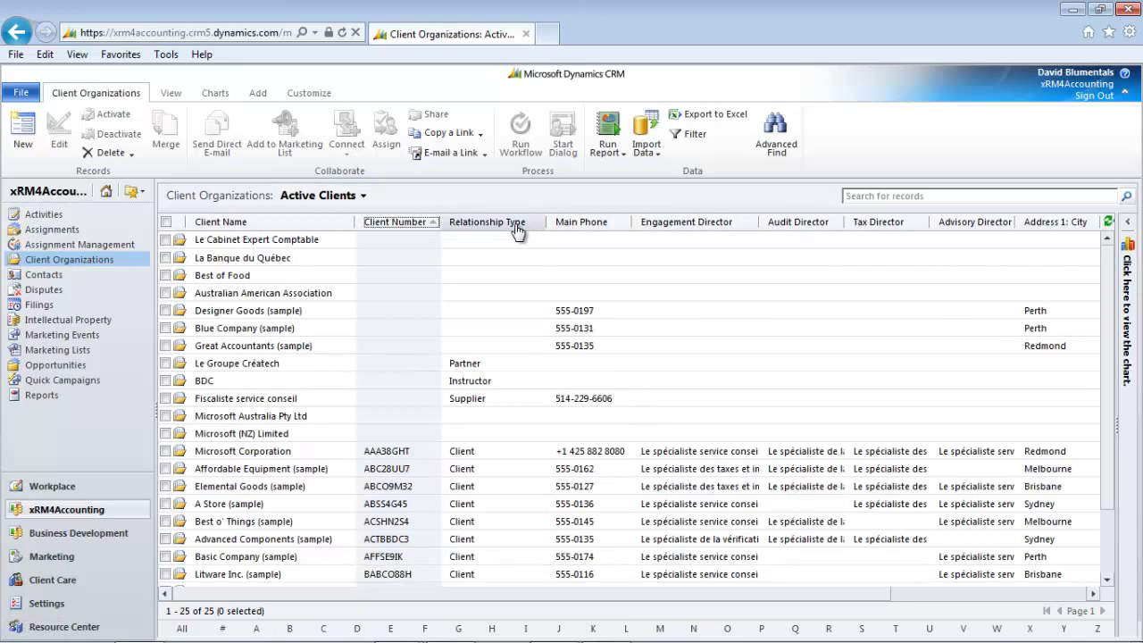
{"action": "left_click", "coordinate": [517, 227]}
{"action": "left_click", "coordinate": [576, 225]}
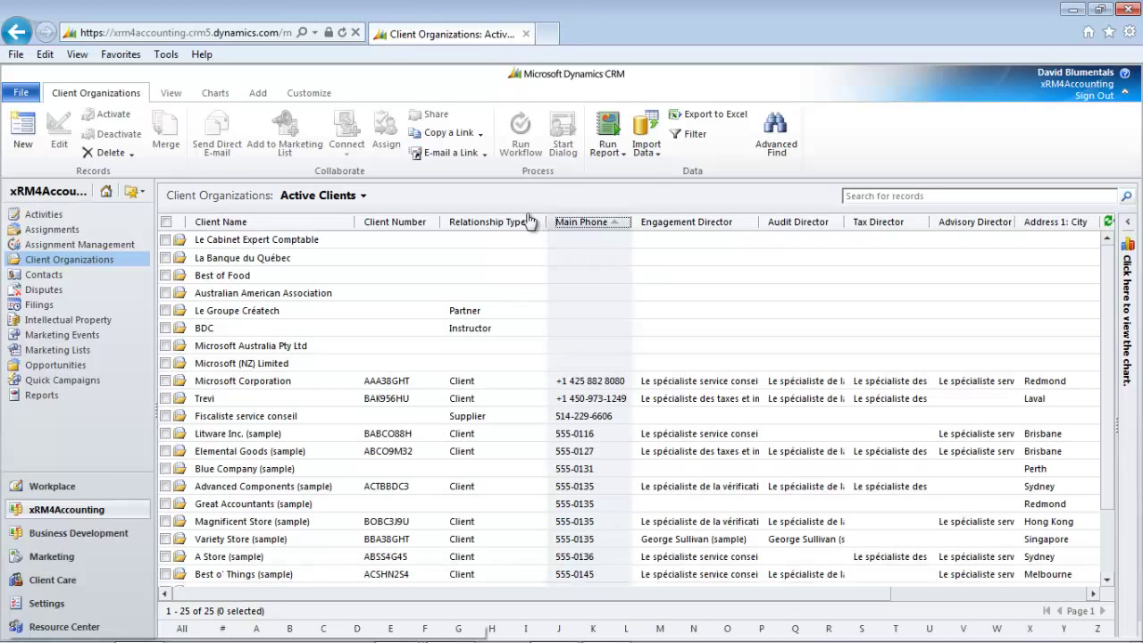
- Check the available client organization views, search the client records for "micro", and clear the search
{"action": "left_click", "coordinate": [366, 199]}
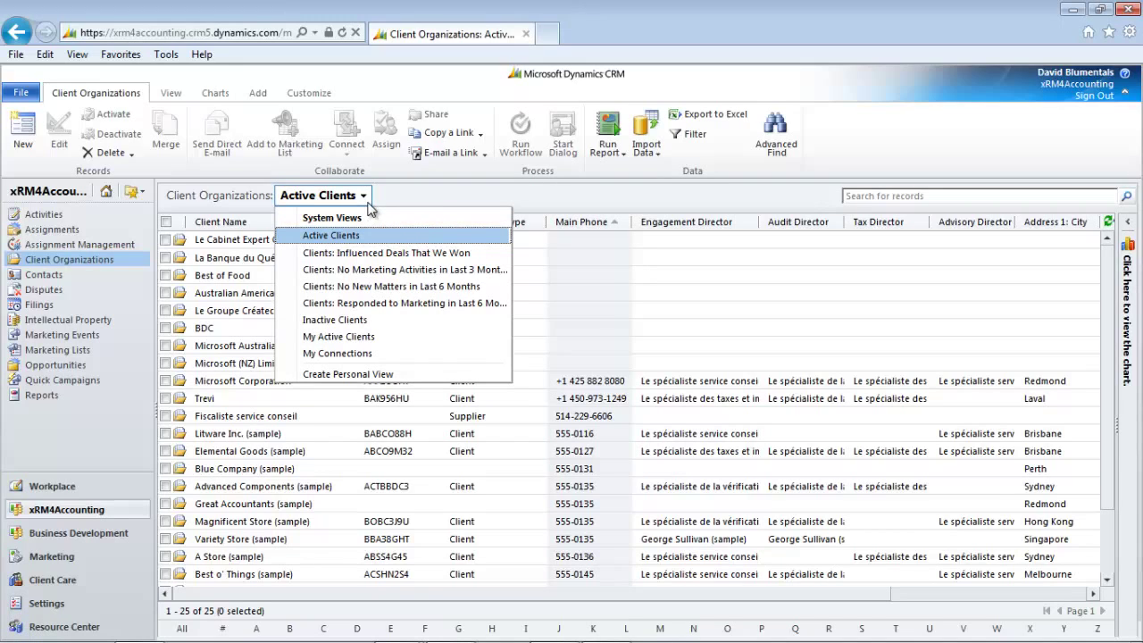
{"action": "left_click", "coordinate": [960, 195]}
{"action": "type", "text": "micro"}
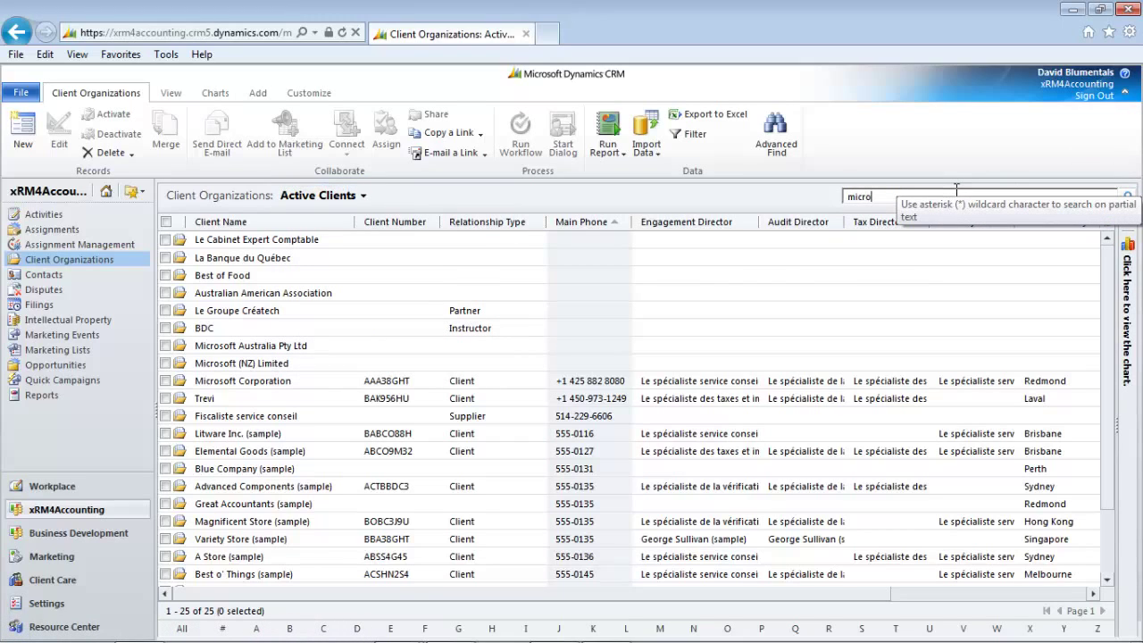
{"action": "key", "text": "Return"}
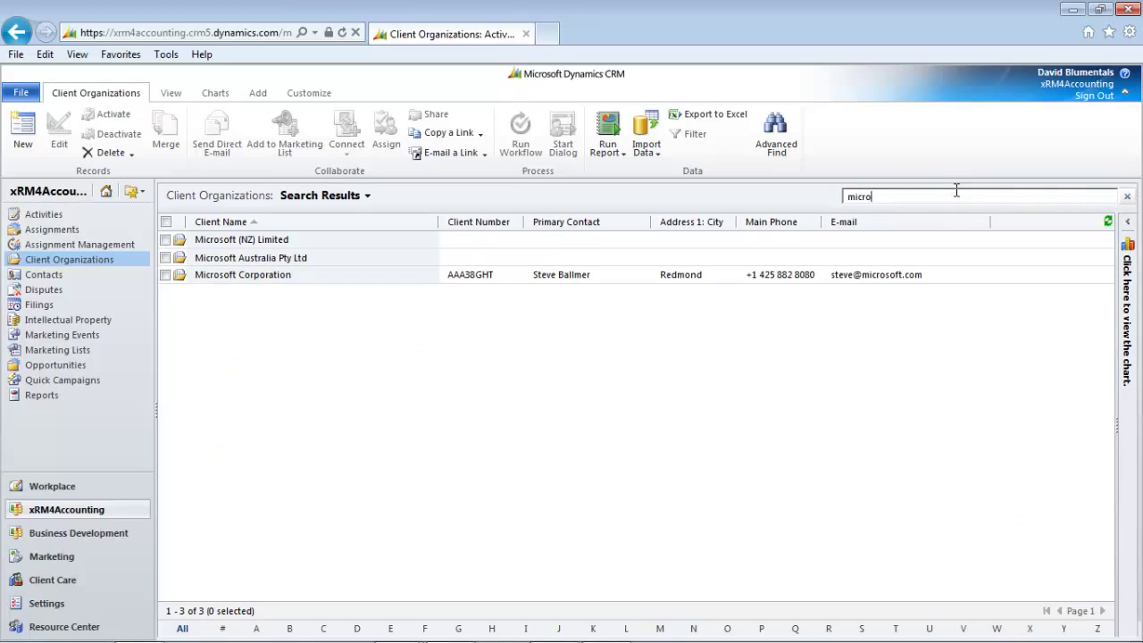
{"action": "left_click", "coordinate": [1130, 197]}
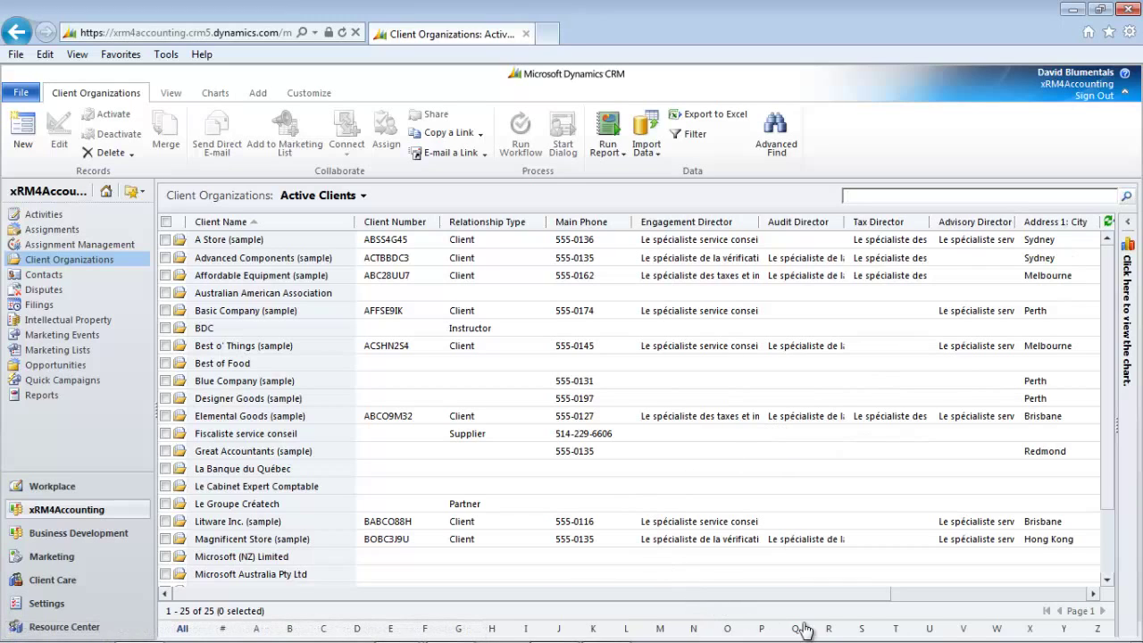
- Filter the Active Clients list by the letter T and by M, and open the Microsoft Corporation record
{"action": "left_click", "coordinate": [895, 630]}
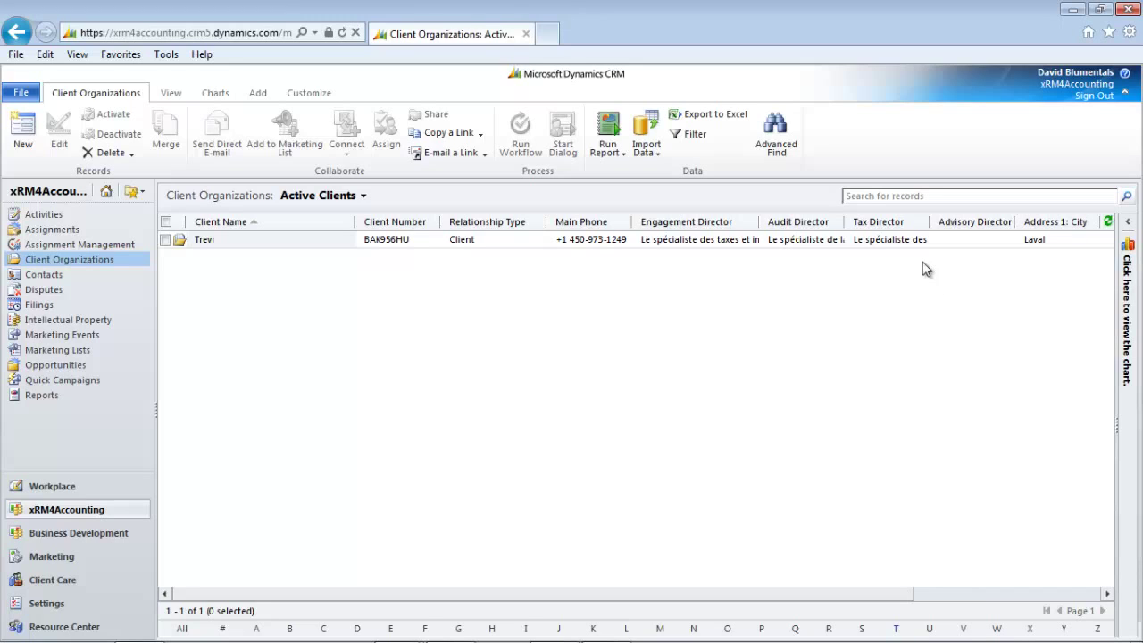
{"action": "left_click", "coordinate": [1081, 195]}
{"action": "left_click", "coordinate": [661, 629]}
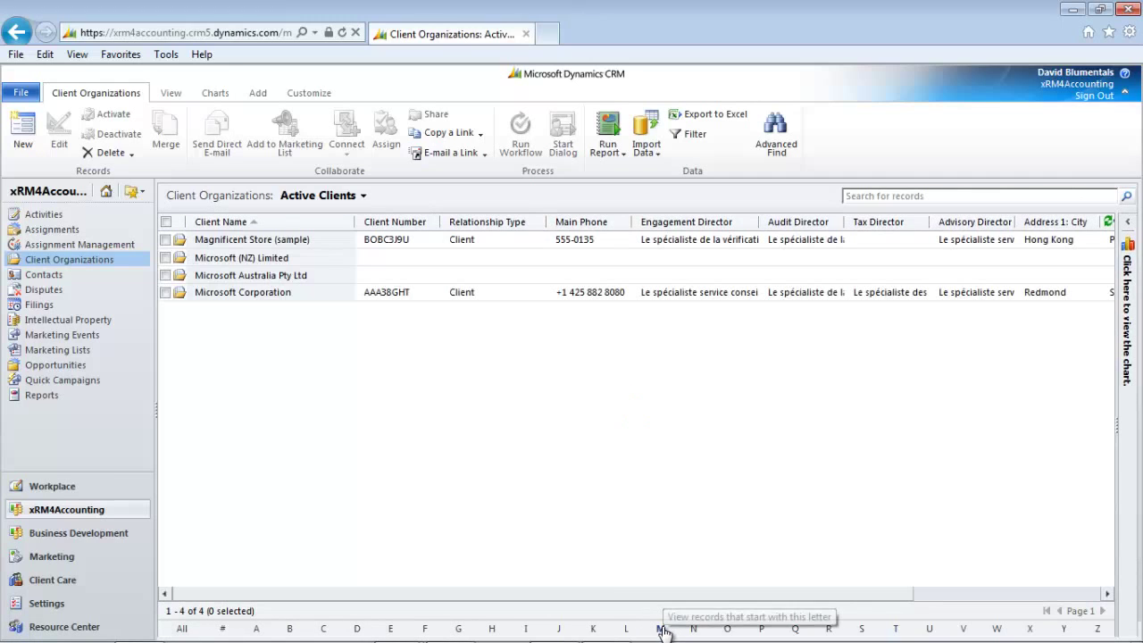
{"action": "left_click", "coordinate": [239, 293]}
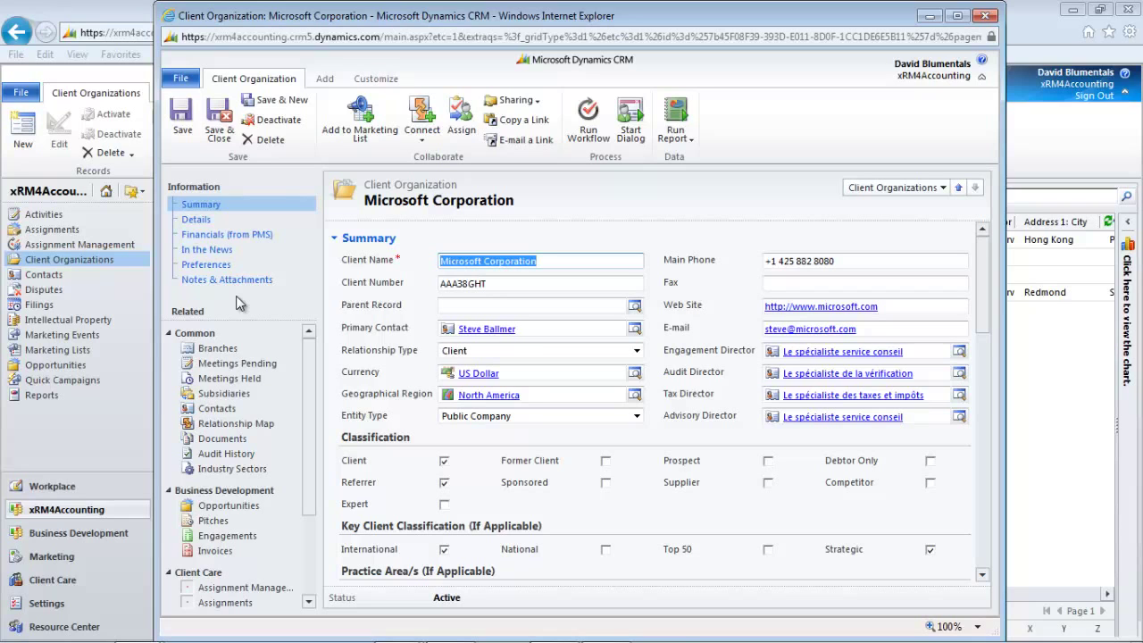
- Review the Details, Financials (from PMS), In the News and Preferences sections of the Microsoft Corporation record
{"action": "left_click", "coordinate": [198, 221]}
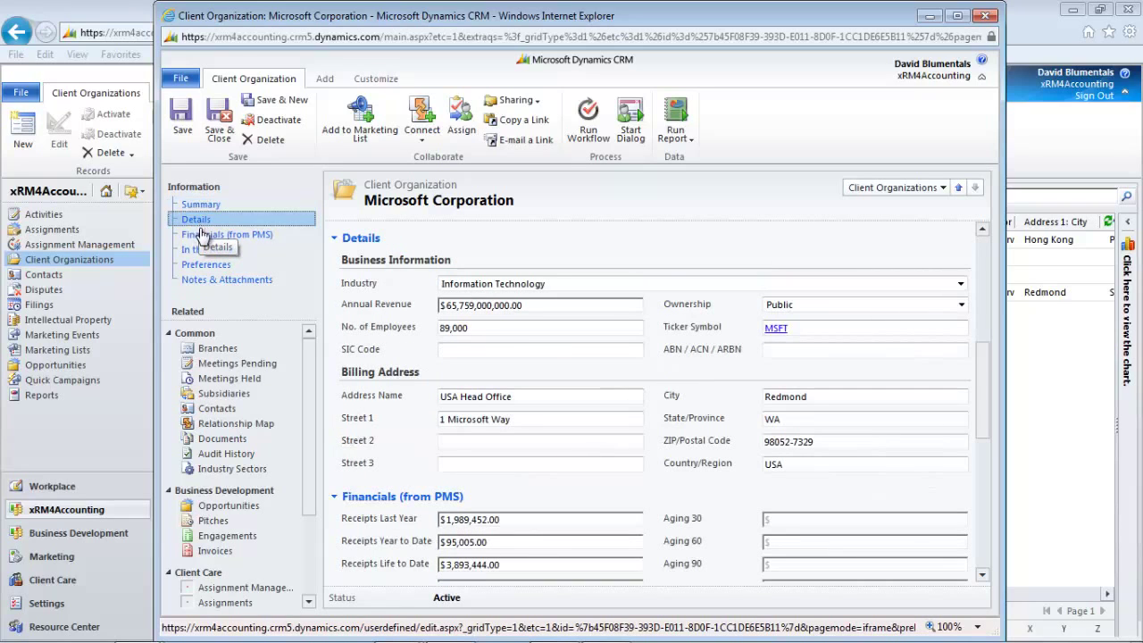
{"action": "left_click", "coordinate": [202, 235]}
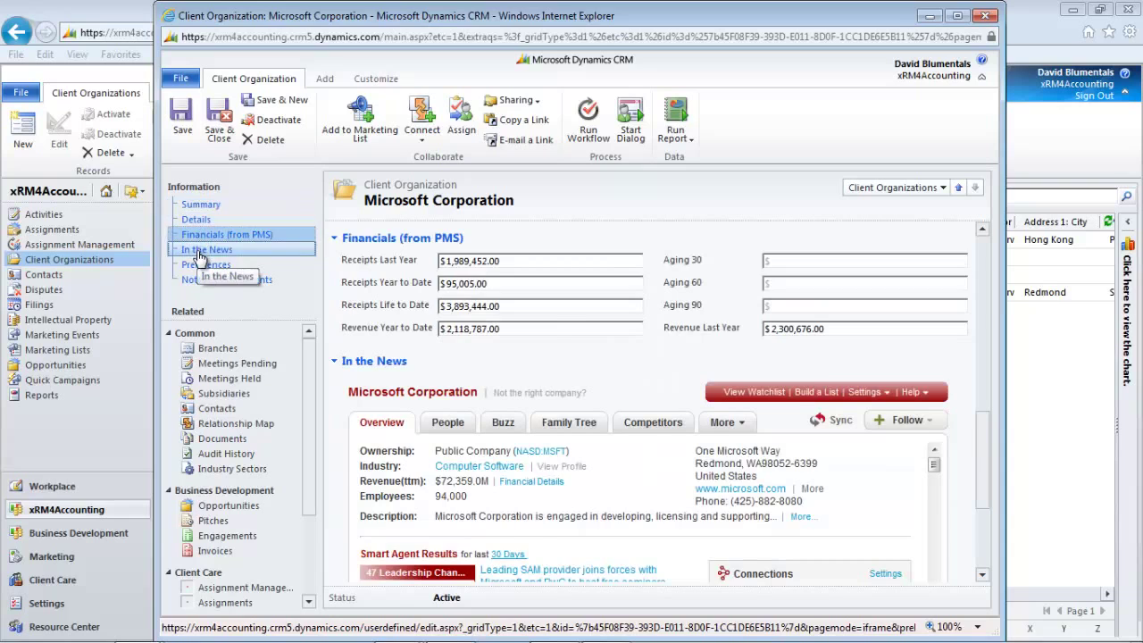
{"action": "left_click", "coordinate": [200, 251]}
{"action": "left_click", "coordinate": [202, 266]}
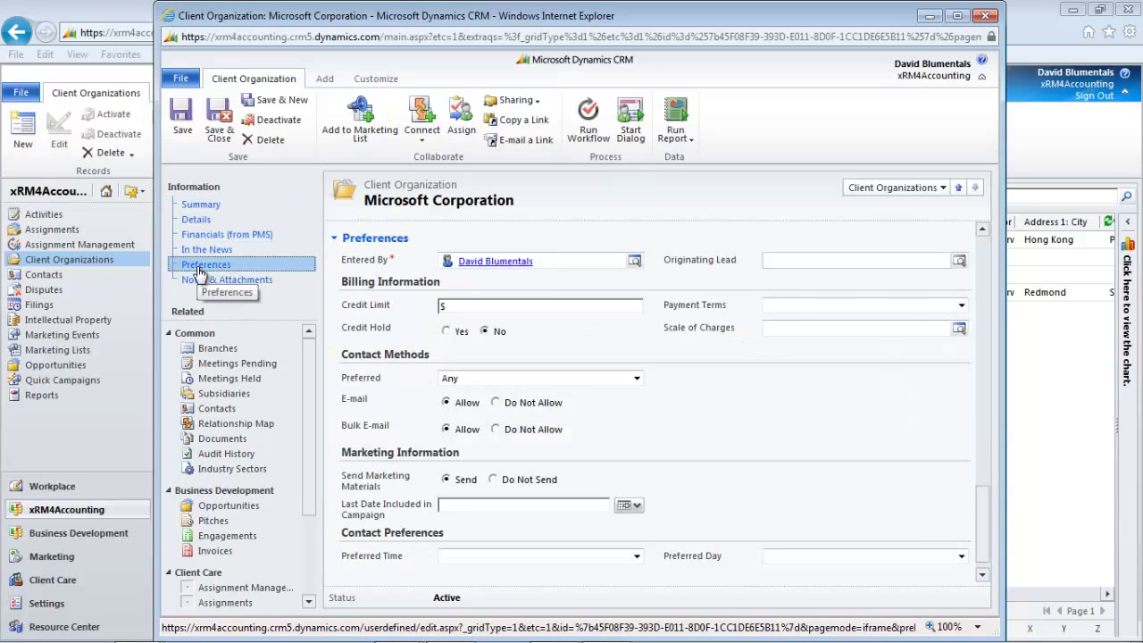
- Return to the record's Summary section, and view the New Offerings smart agent results under In the News
{"action": "left_click", "coordinate": [201, 205]}
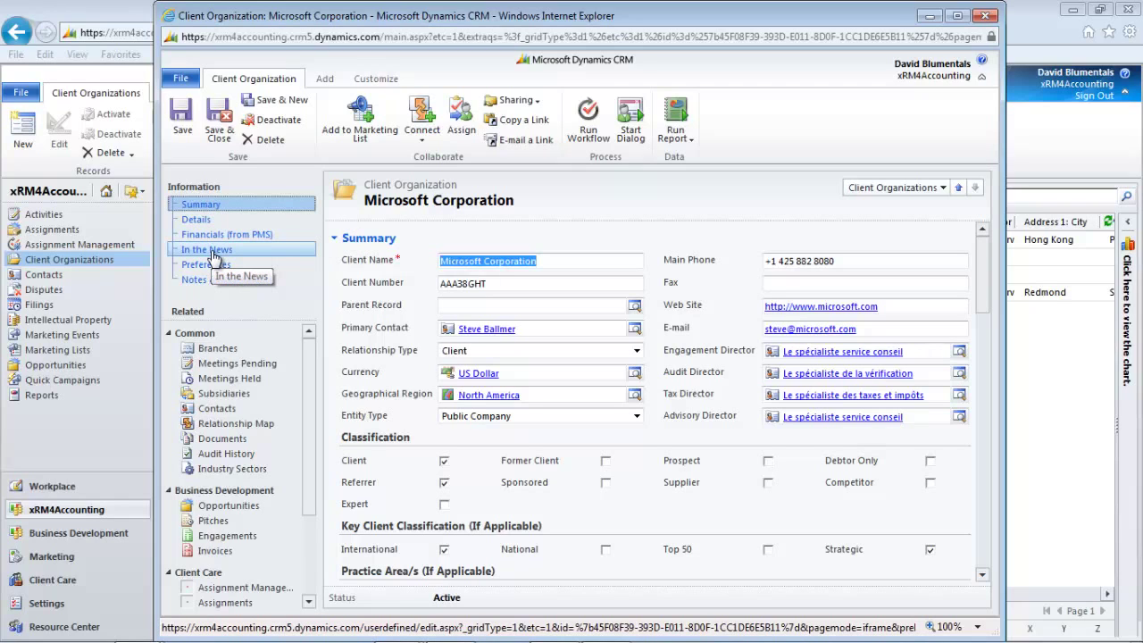
{"action": "left_click", "coordinate": [212, 257]}
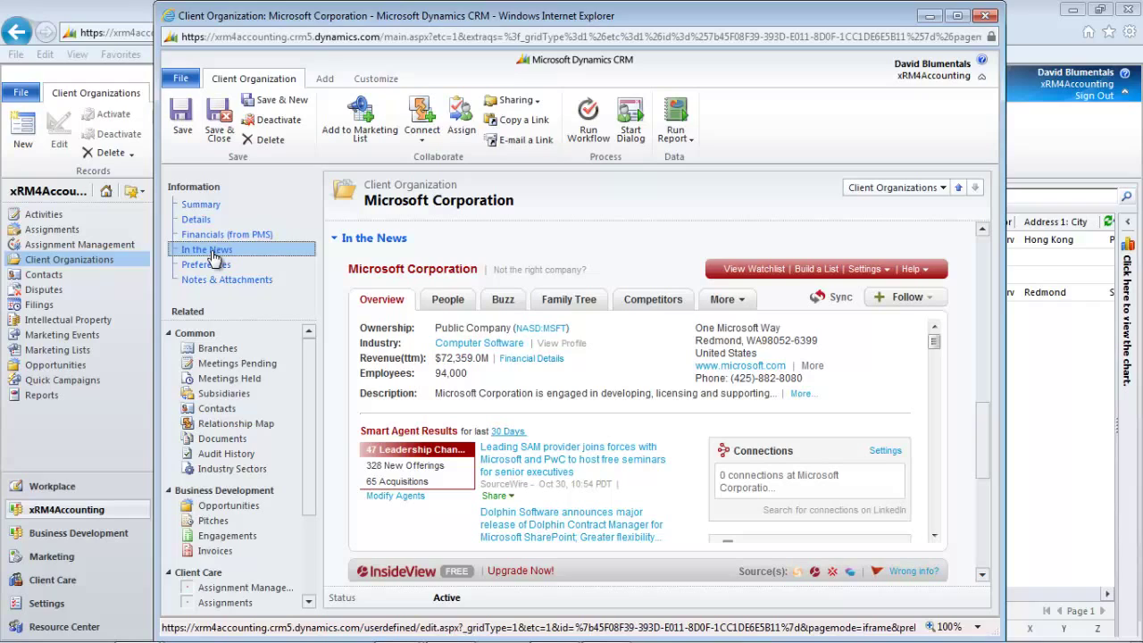
{"action": "left_click", "coordinate": [422, 465]}
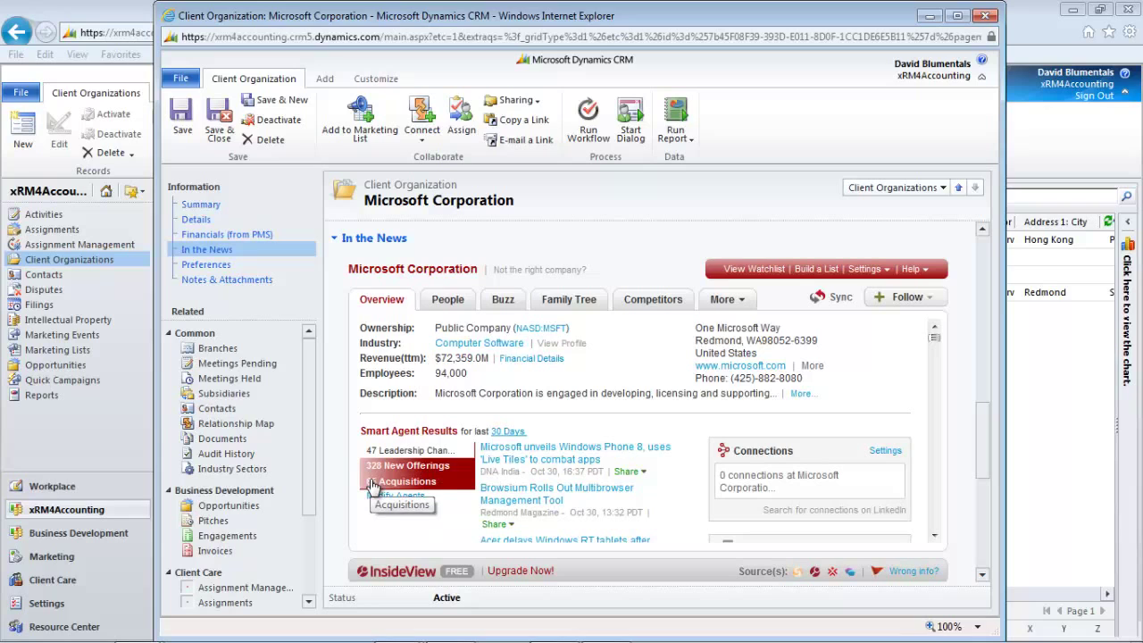
- Review Microsoft Corporation's related pending meetings, held meetings, subsidiaries and contacts
{"action": "left_click", "coordinate": [230, 365]}
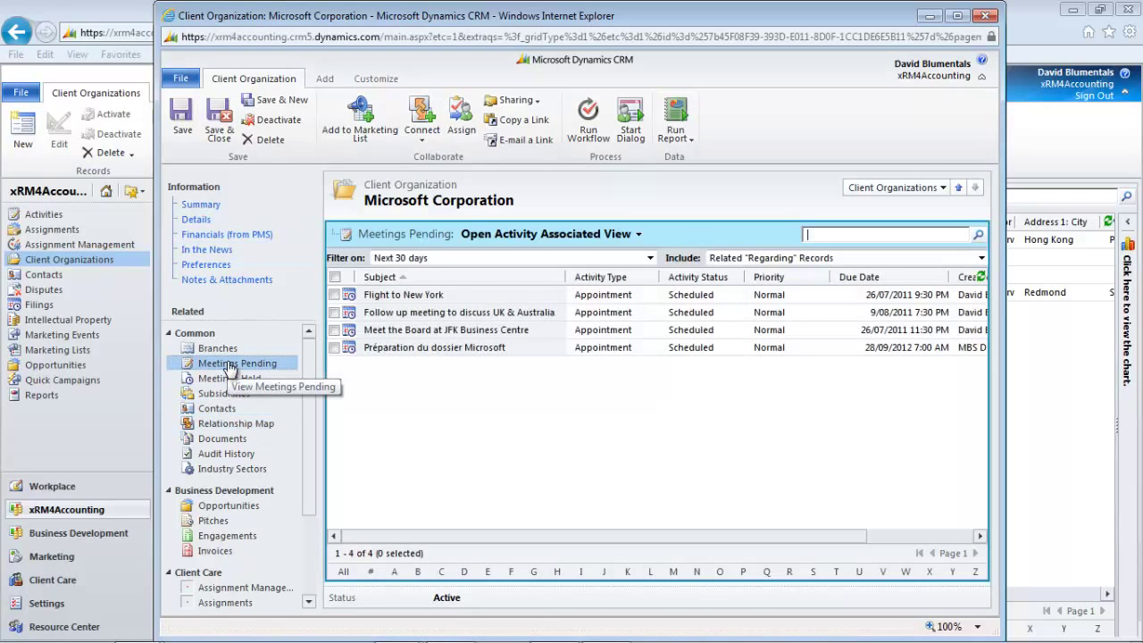
{"action": "left_click", "coordinate": [225, 380]}
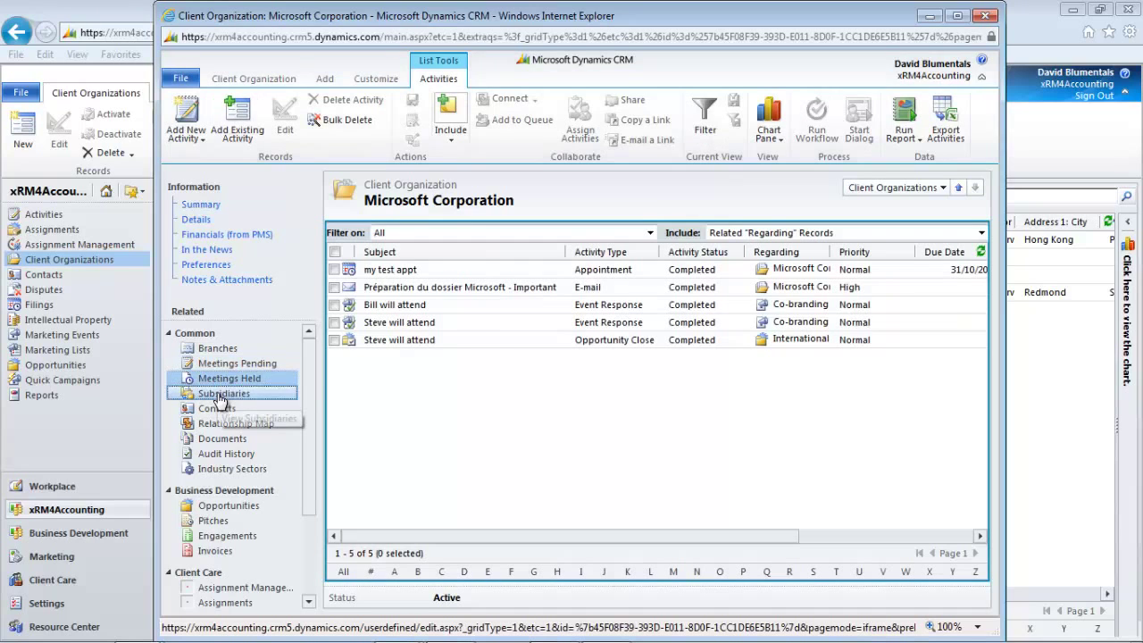
{"action": "left_click", "coordinate": [219, 394]}
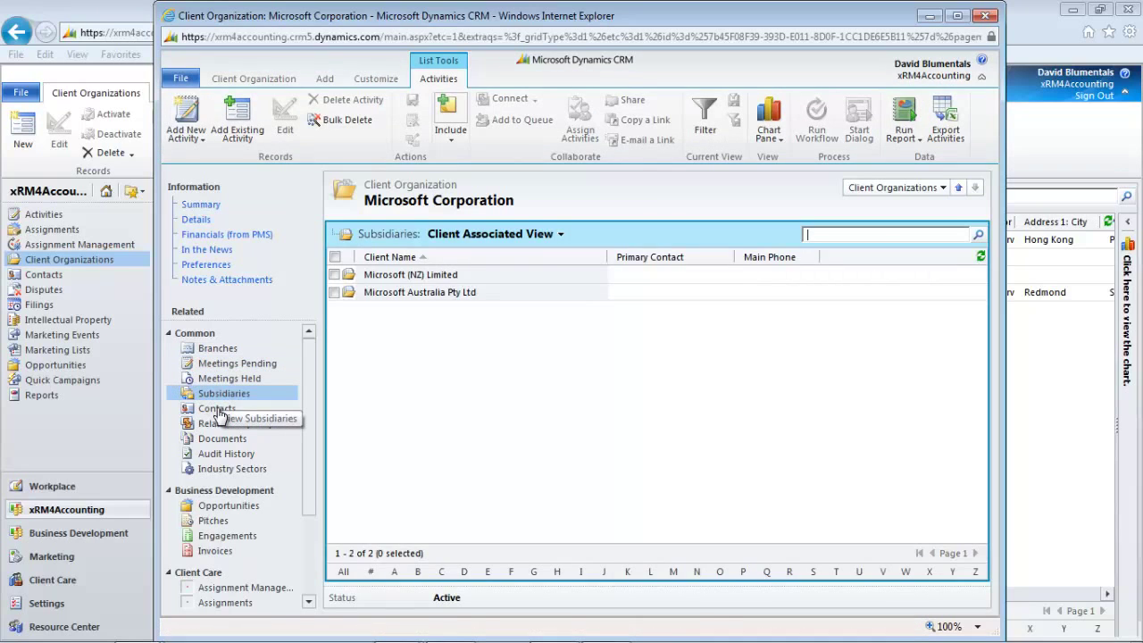
{"action": "left_click", "coordinate": [218, 411]}
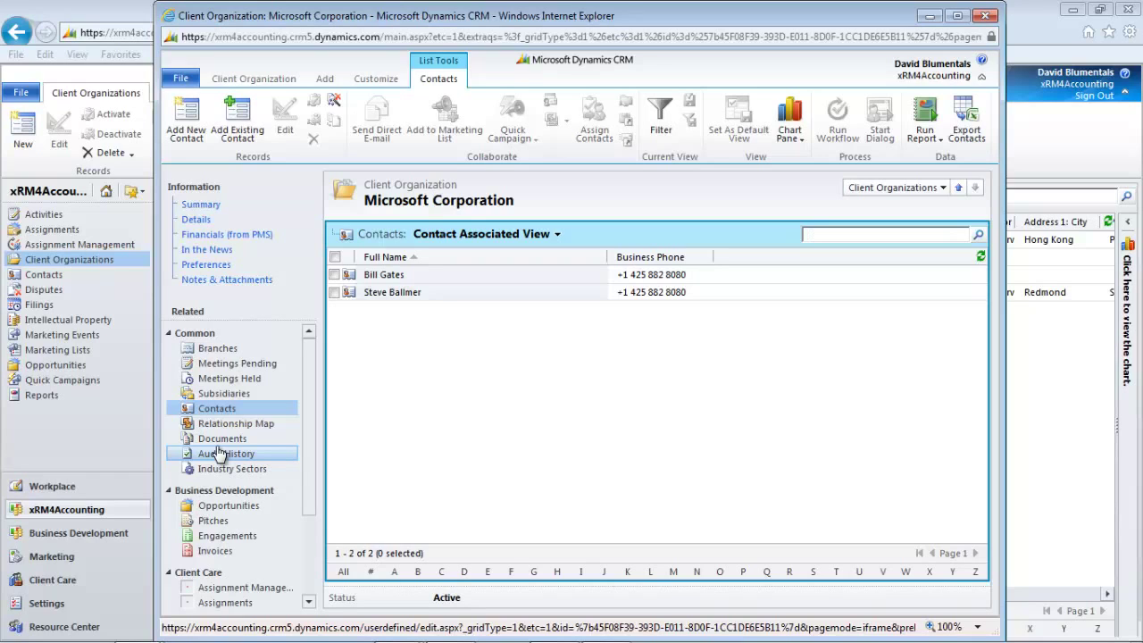
- Review the held meetings and the audit history related to Microsoft Corporation
{"action": "left_click", "coordinate": [212, 382]}
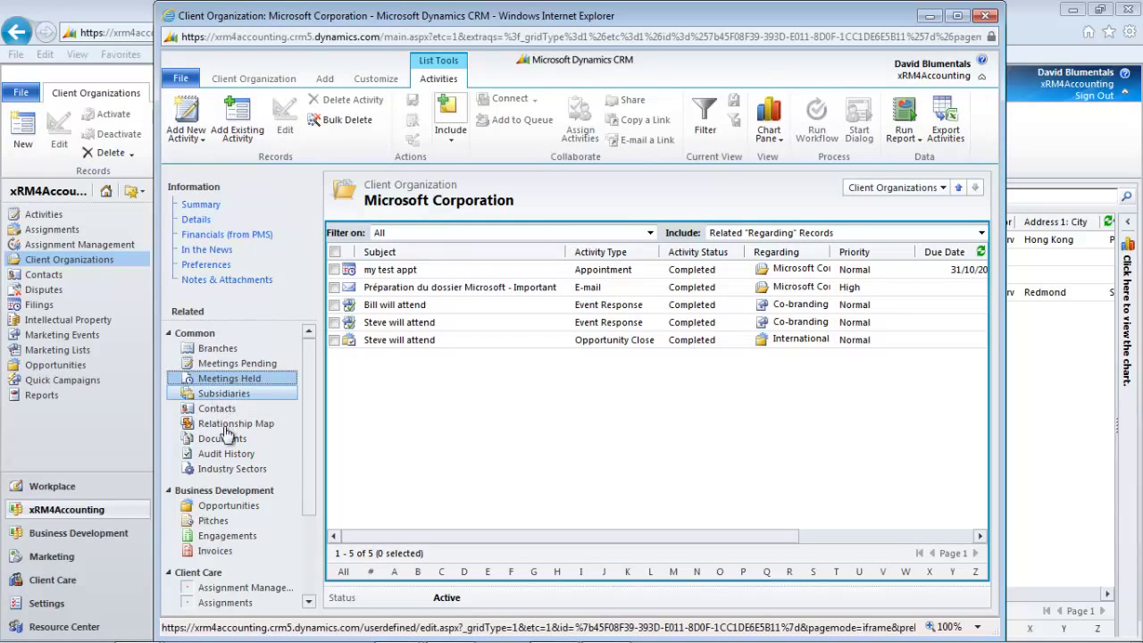
{"action": "left_click", "coordinate": [222, 456]}
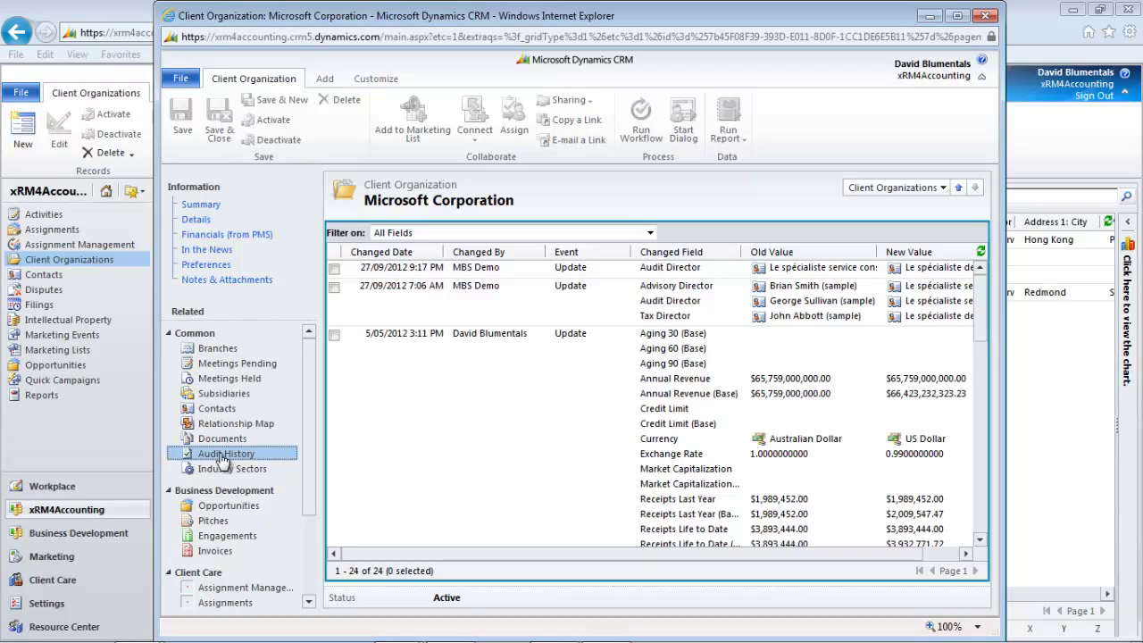
- Open the Bill Gates contact record from Microsoft Corporation's contacts, and view its In the News section
{"action": "left_click", "coordinate": [217, 411]}
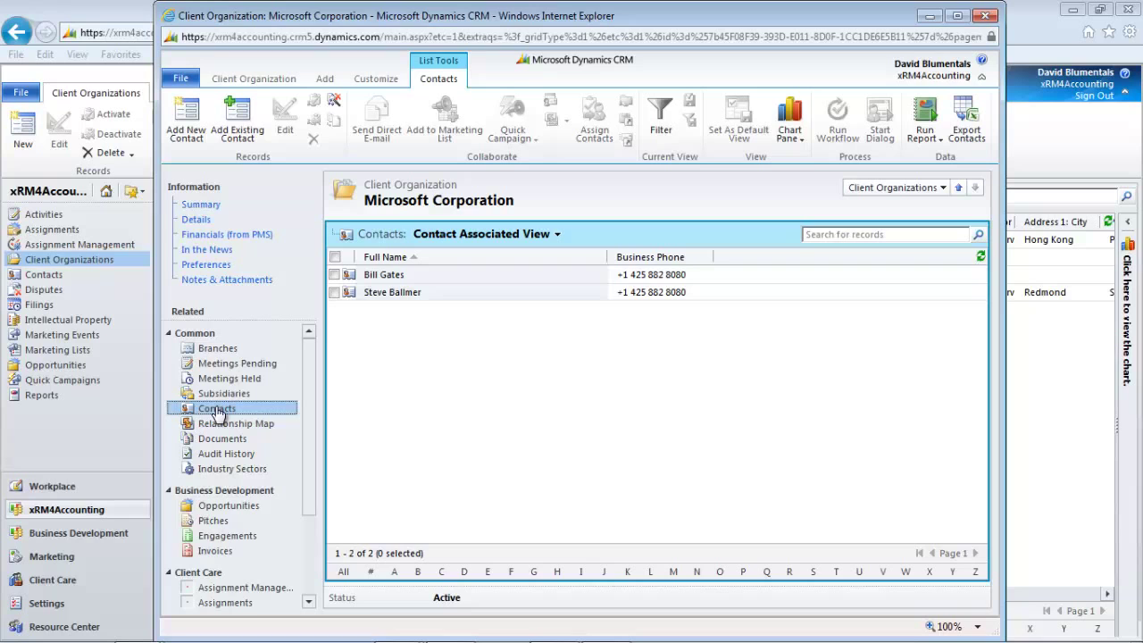
{"action": "left_click", "coordinate": [385, 277]}
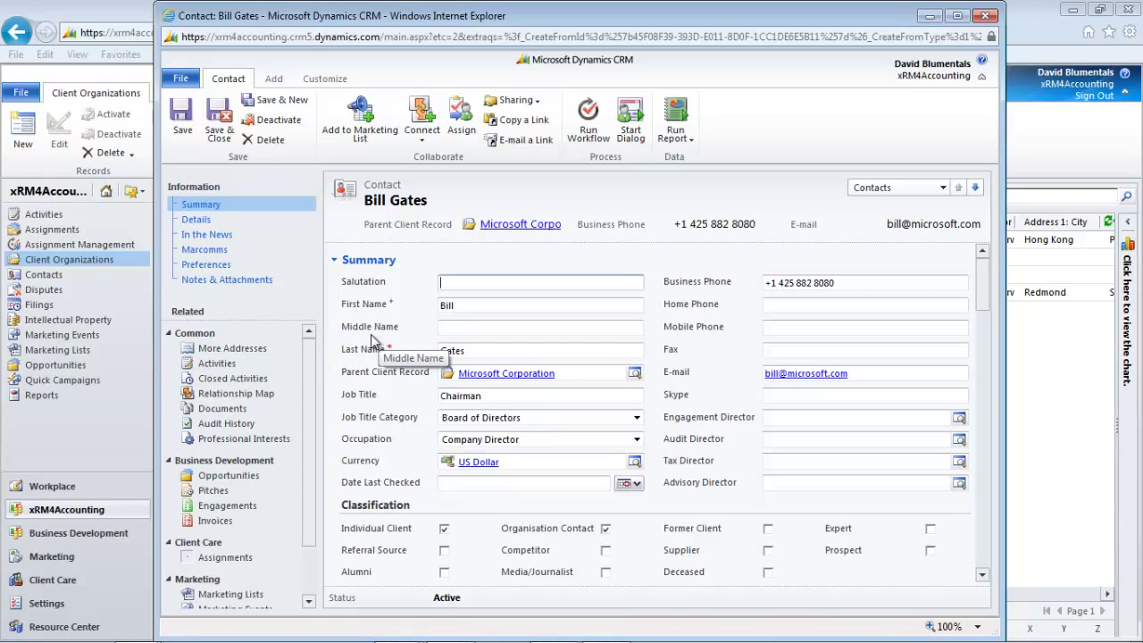
{"action": "left_click", "coordinate": [205, 236]}
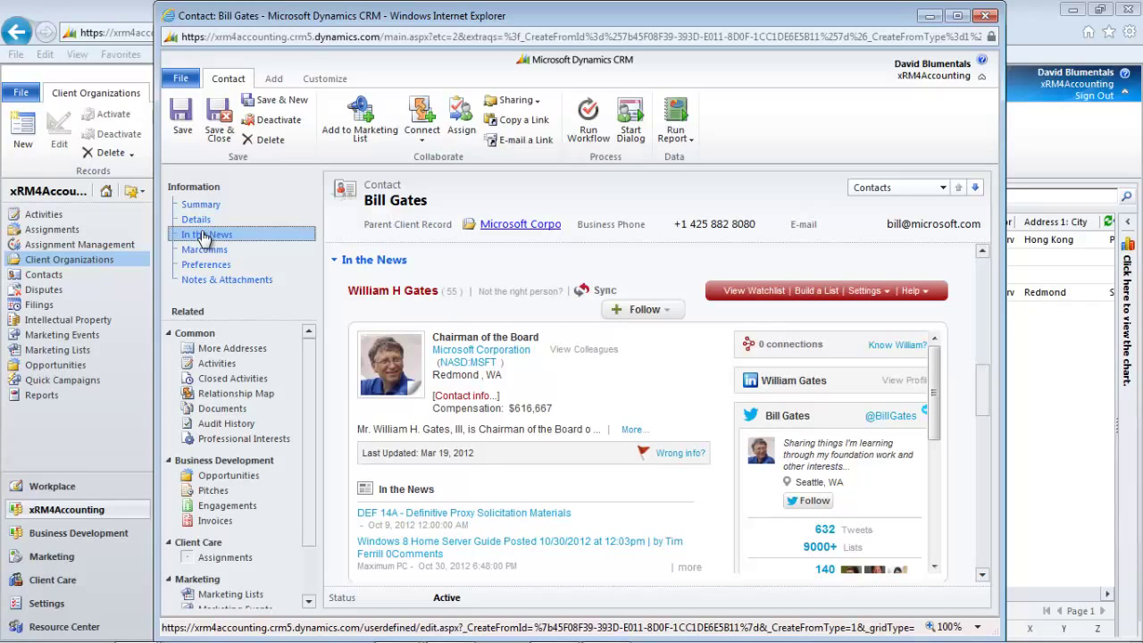
- Review the contact's related activities, closed activities and relationship map
{"action": "left_click", "coordinate": [225, 364]}
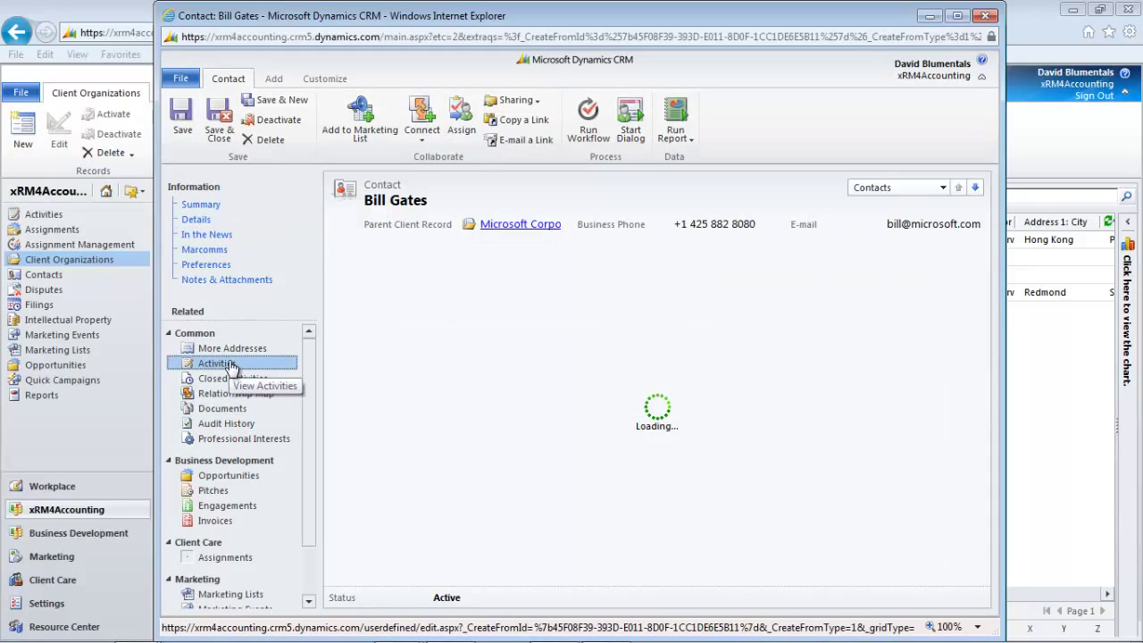
{"action": "left_click", "coordinate": [226, 380]}
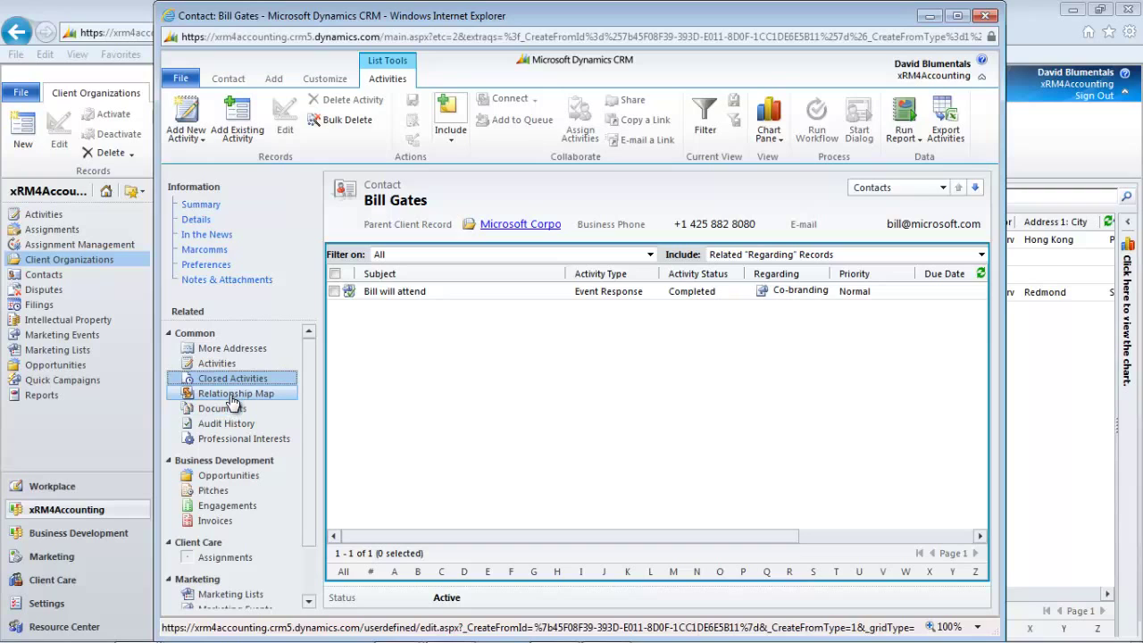
{"action": "left_click", "coordinate": [232, 395]}
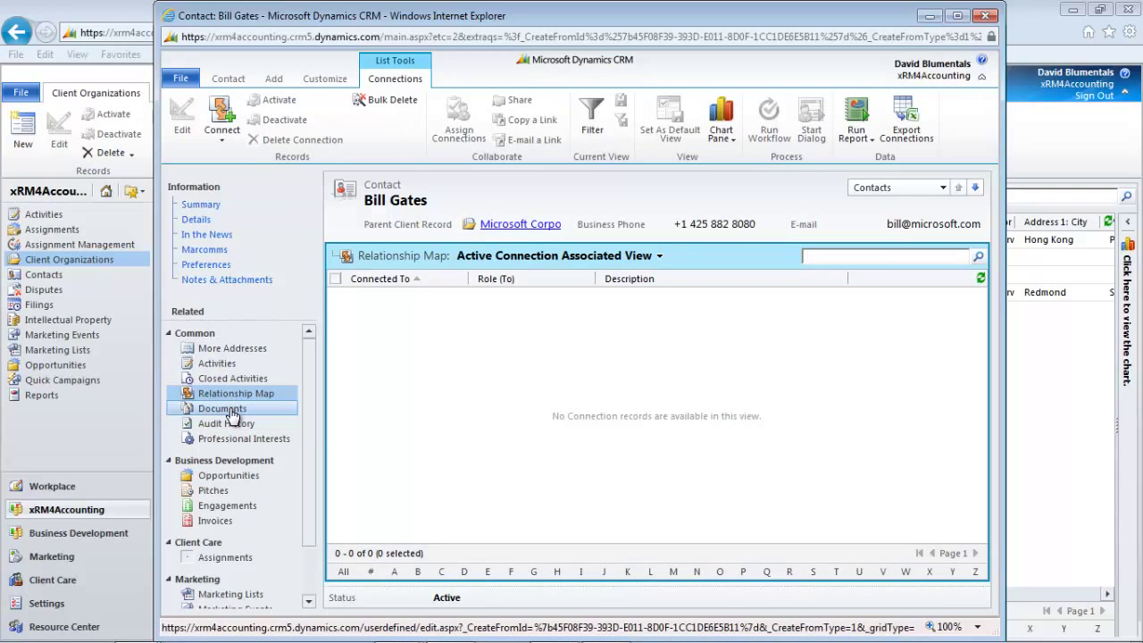
- View the contact's documents without adding a document location, check its audit history and professional interests, and close the contact record
{"action": "left_click", "coordinate": [230, 411]}
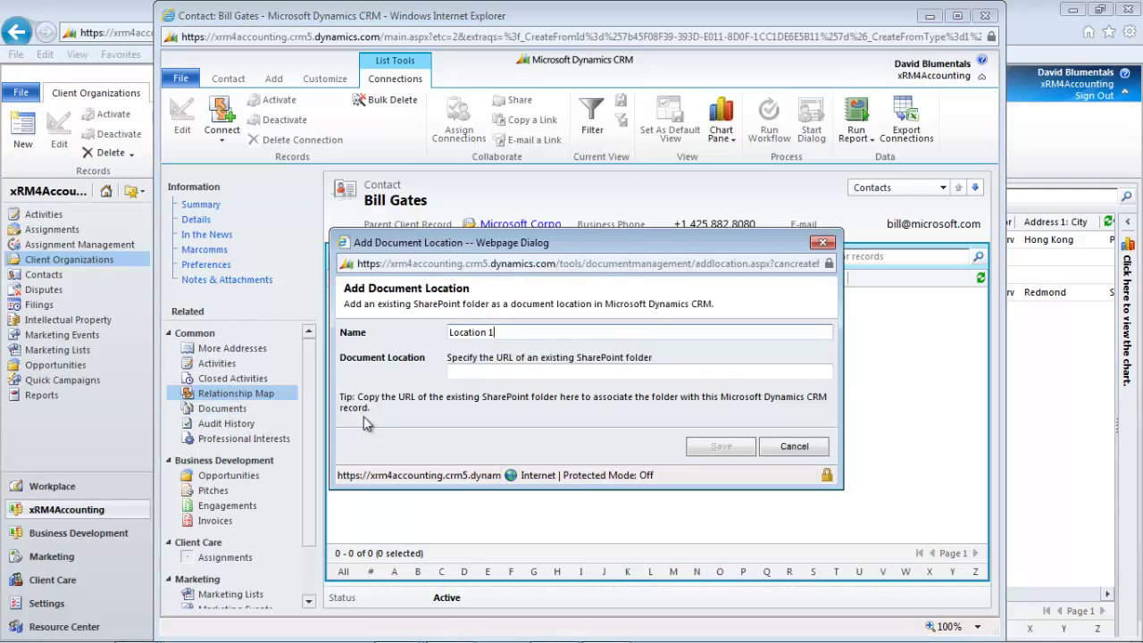
{"action": "left_click", "coordinate": [794, 446]}
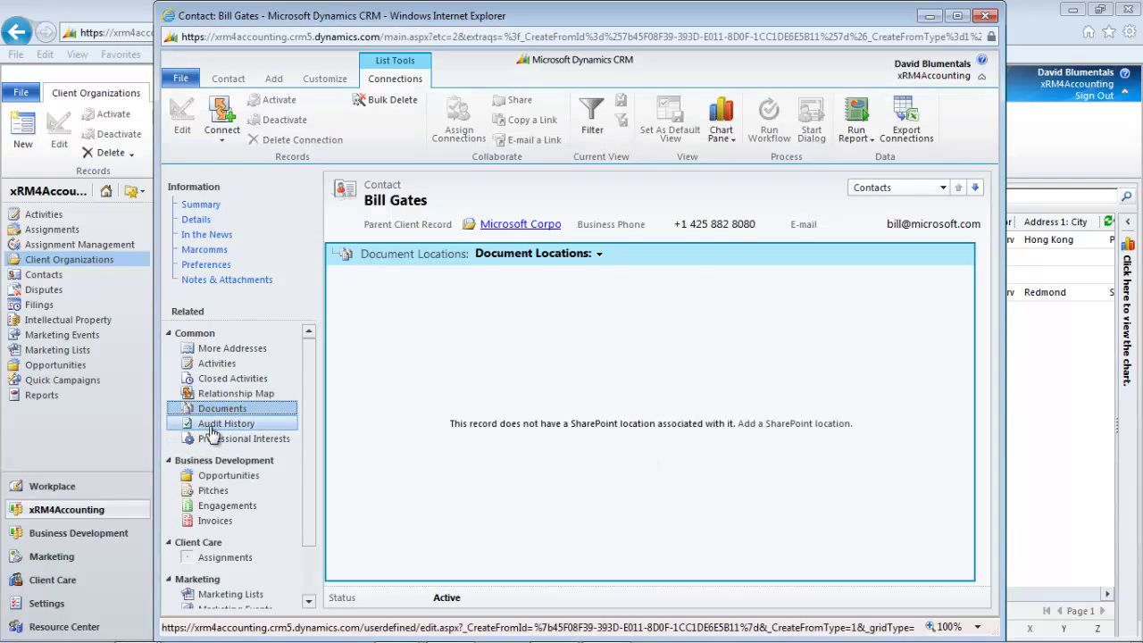
{"action": "left_click", "coordinate": [213, 429]}
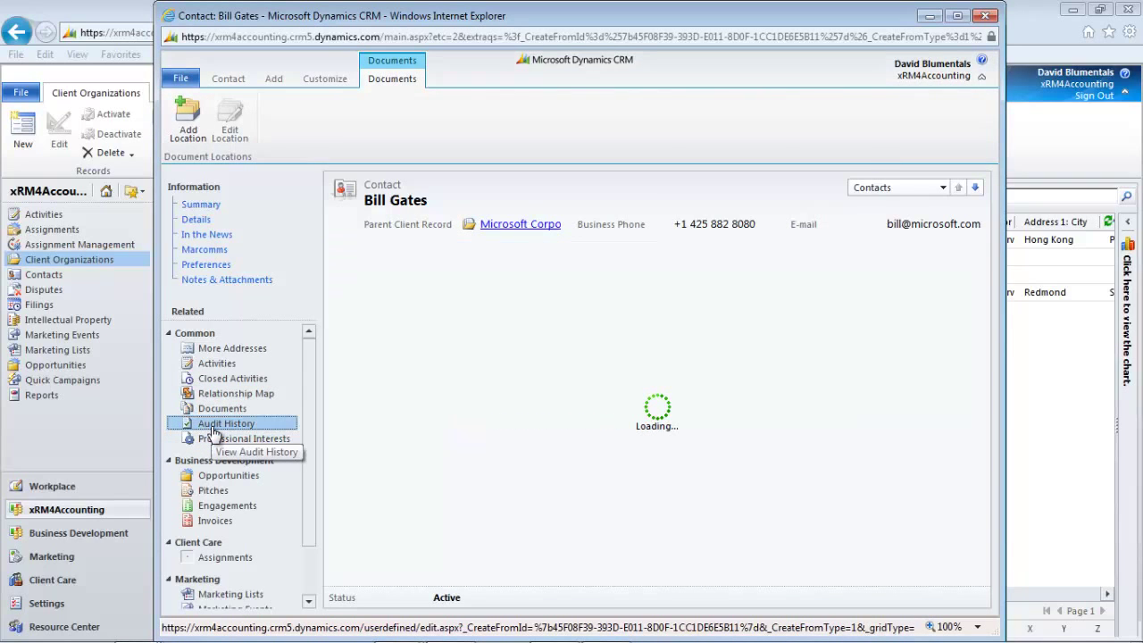
{"action": "left_click", "coordinate": [218, 441]}
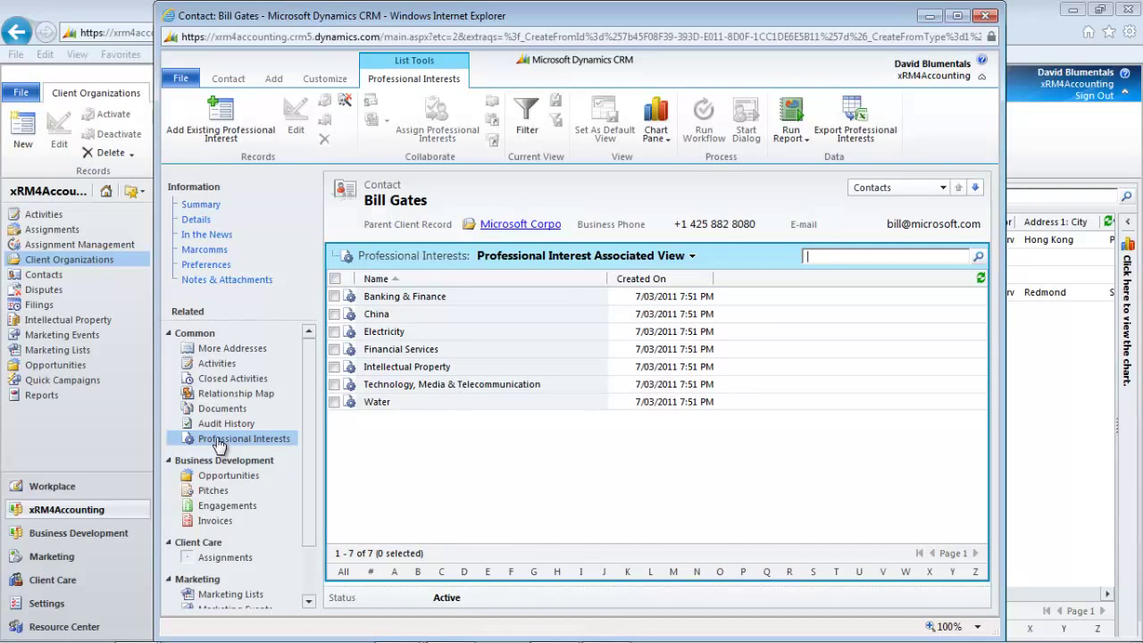
{"action": "left_click", "coordinate": [986, 17]}
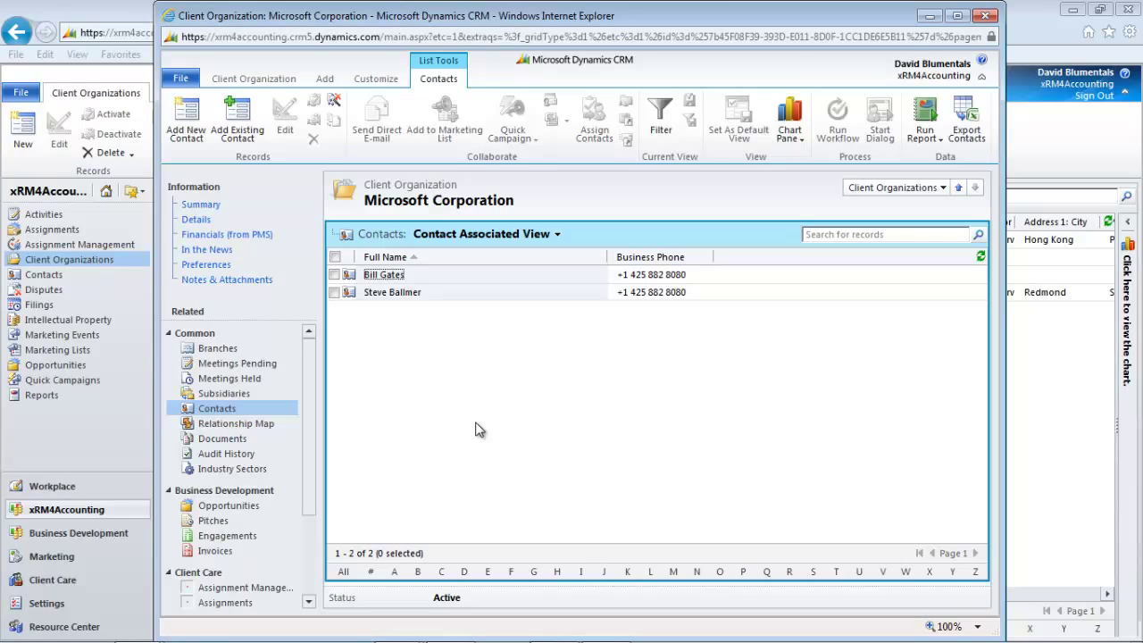
- View the blank new contact form for Microsoft Corporation, and close it without saving
{"action": "left_click", "coordinate": [186, 126]}
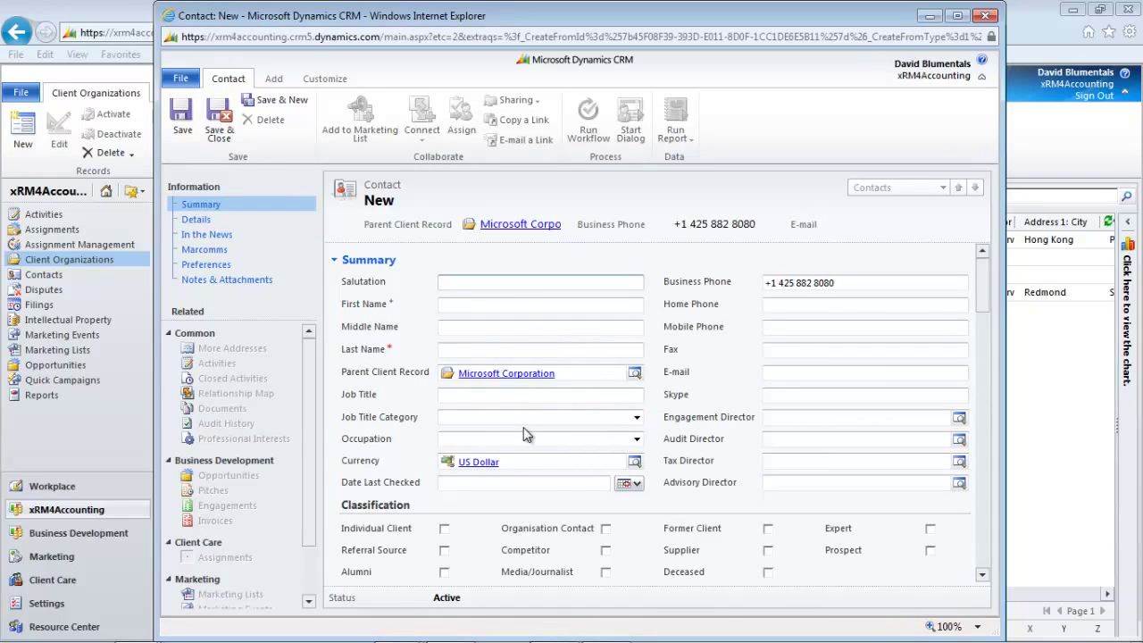
{"action": "left_click", "coordinate": [986, 16]}
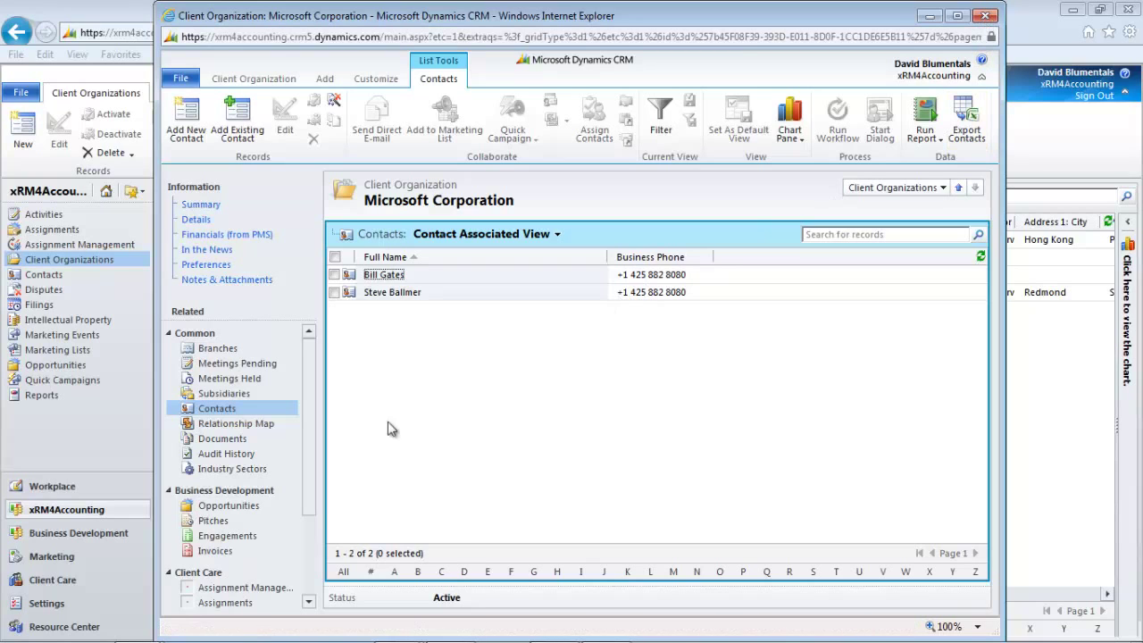
- Open Microsoft Corporation's International Tax Advice opportunity, and review its Selection Criteria/Processes and Deal Information sections
{"action": "left_click", "coordinate": [228, 506]}
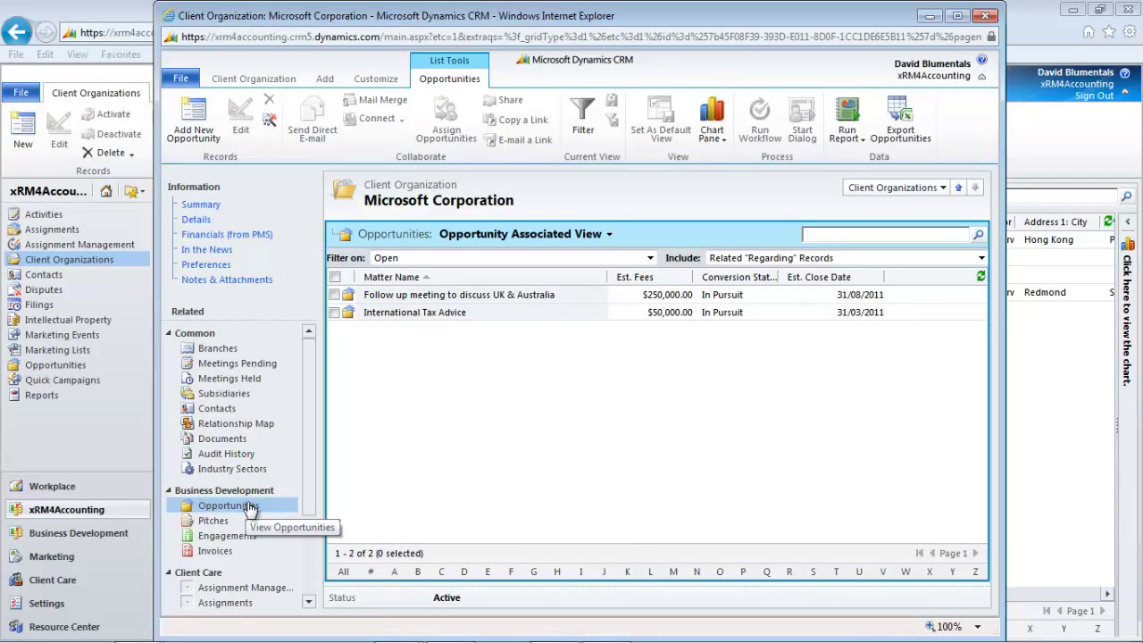
{"action": "left_click", "coordinate": [437, 315]}
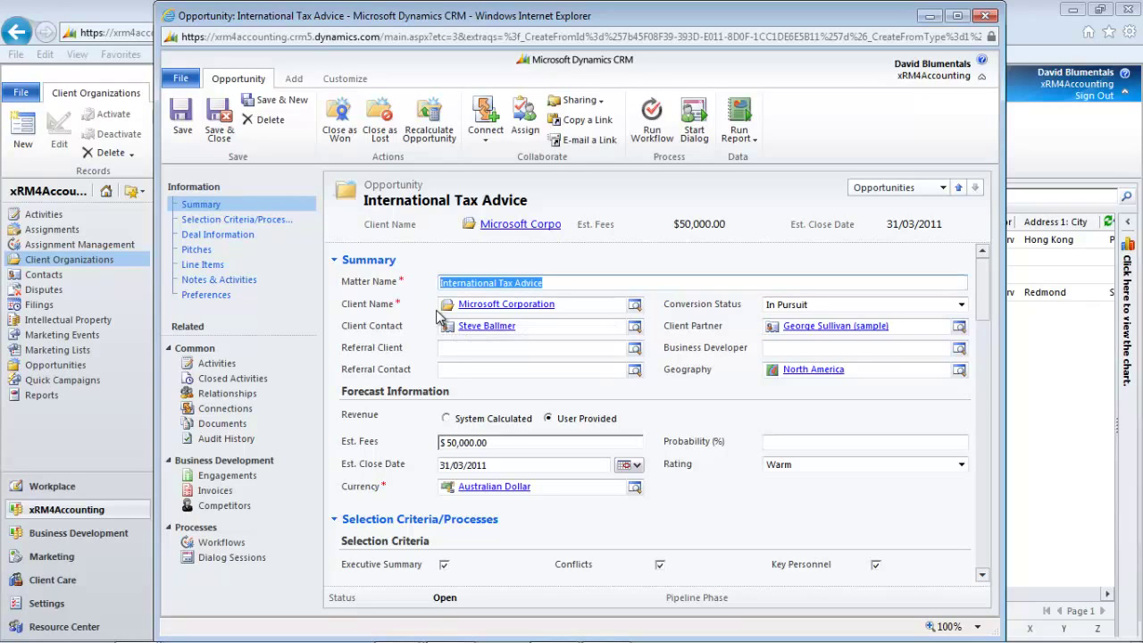
{"action": "left_click", "coordinate": [268, 222]}
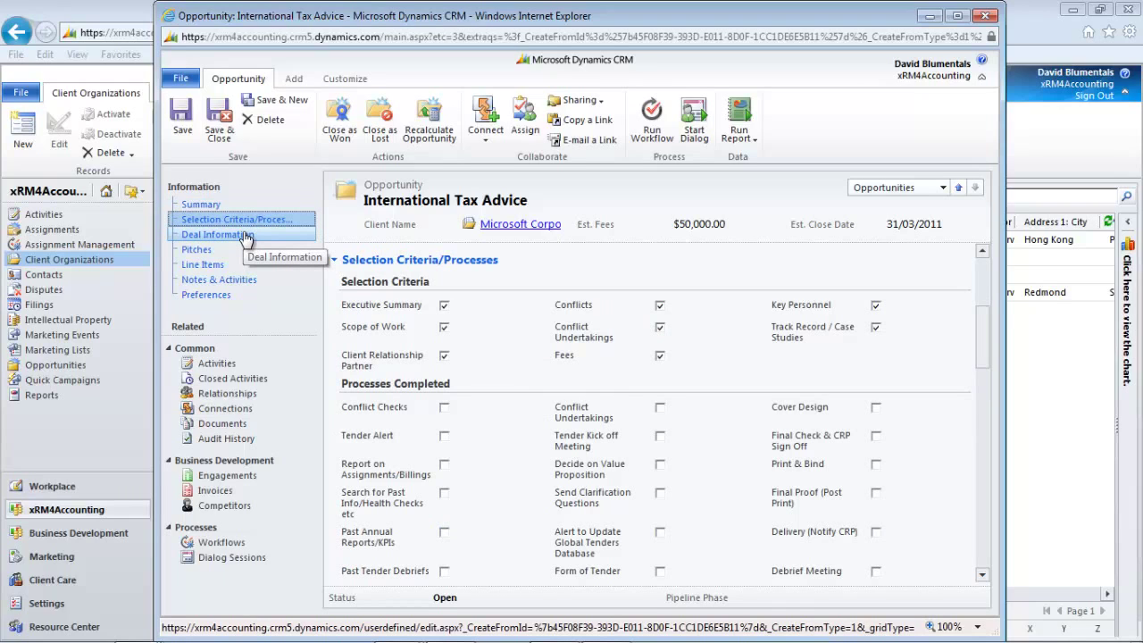
{"action": "left_click", "coordinate": [247, 242]}
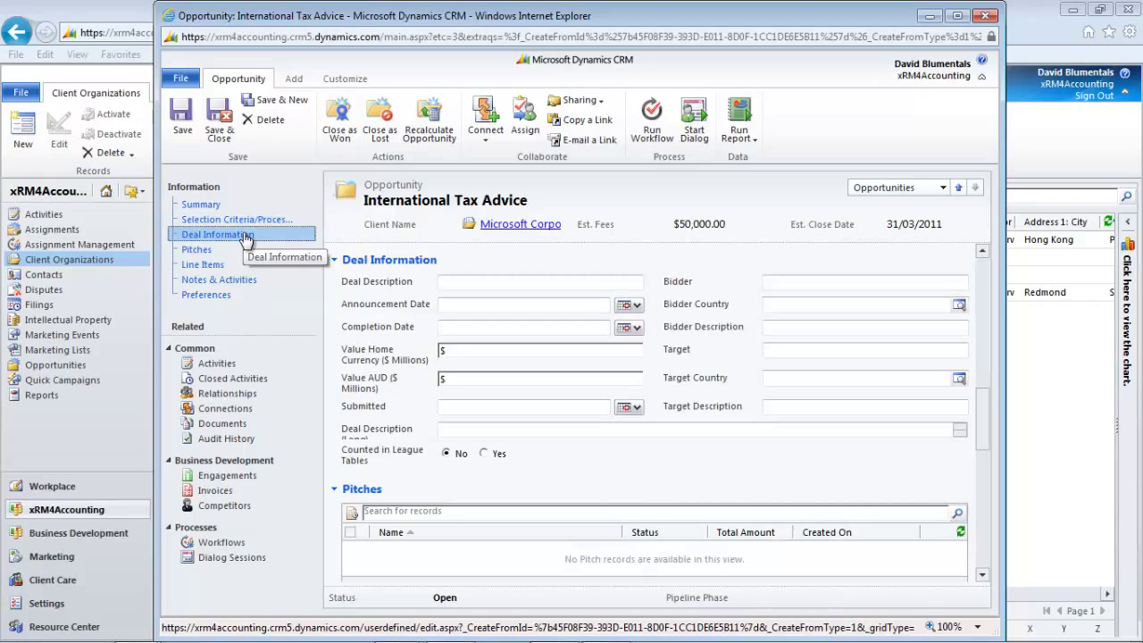
- Review the International Tax Advice opportunity's summary and relationships, and close the opportunity
{"action": "left_click", "coordinate": [214, 211]}
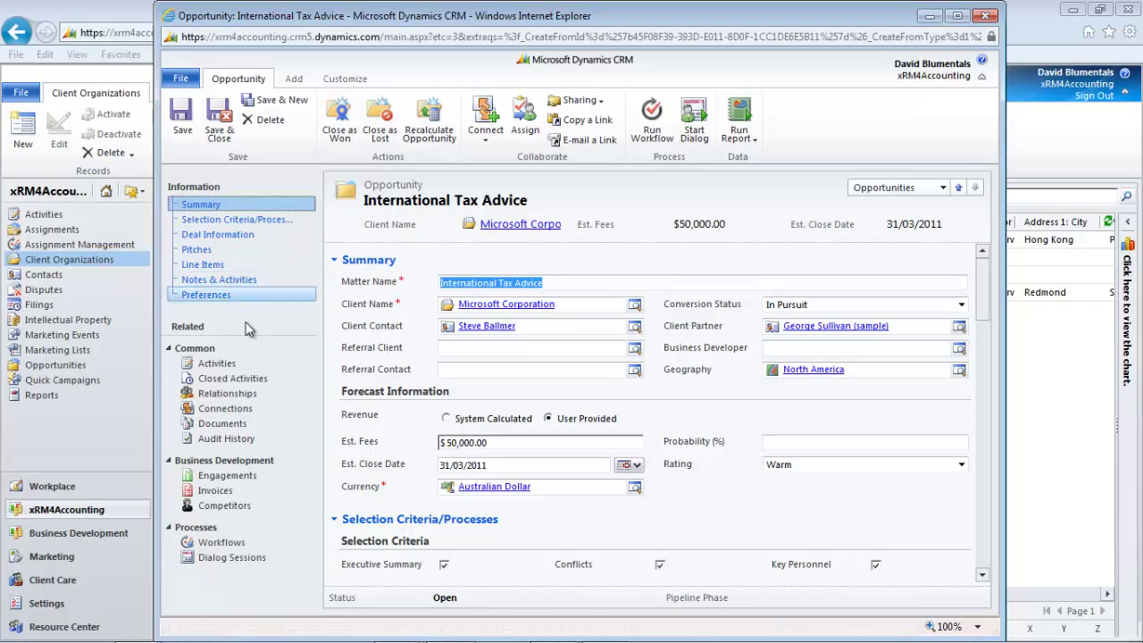
{"action": "left_click", "coordinate": [237, 397]}
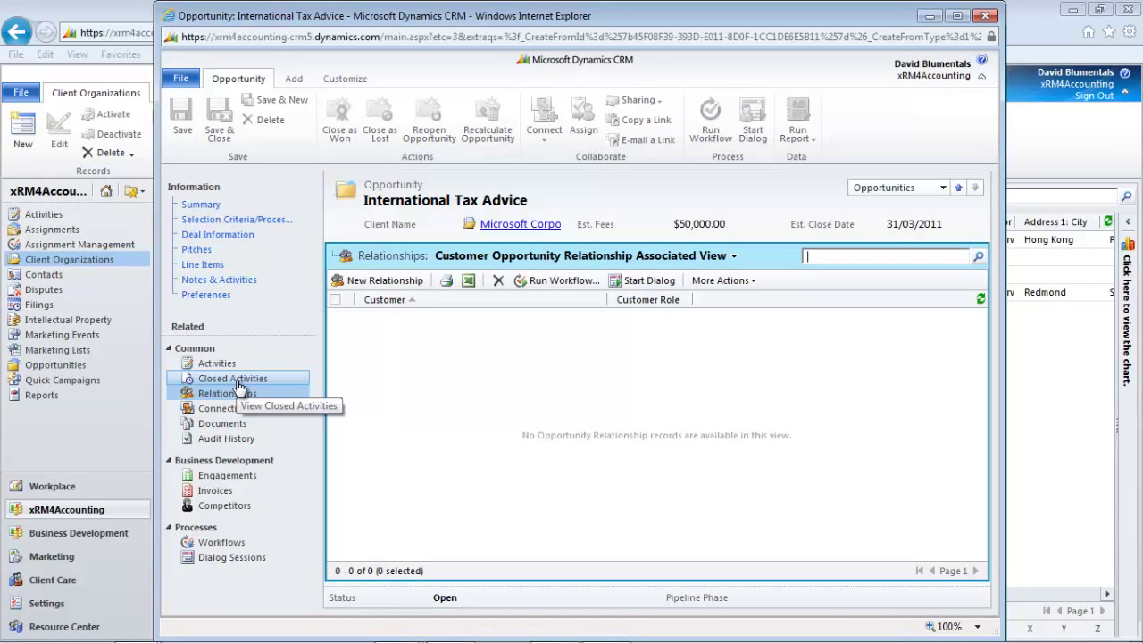
{"action": "left_click", "coordinate": [212, 210]}
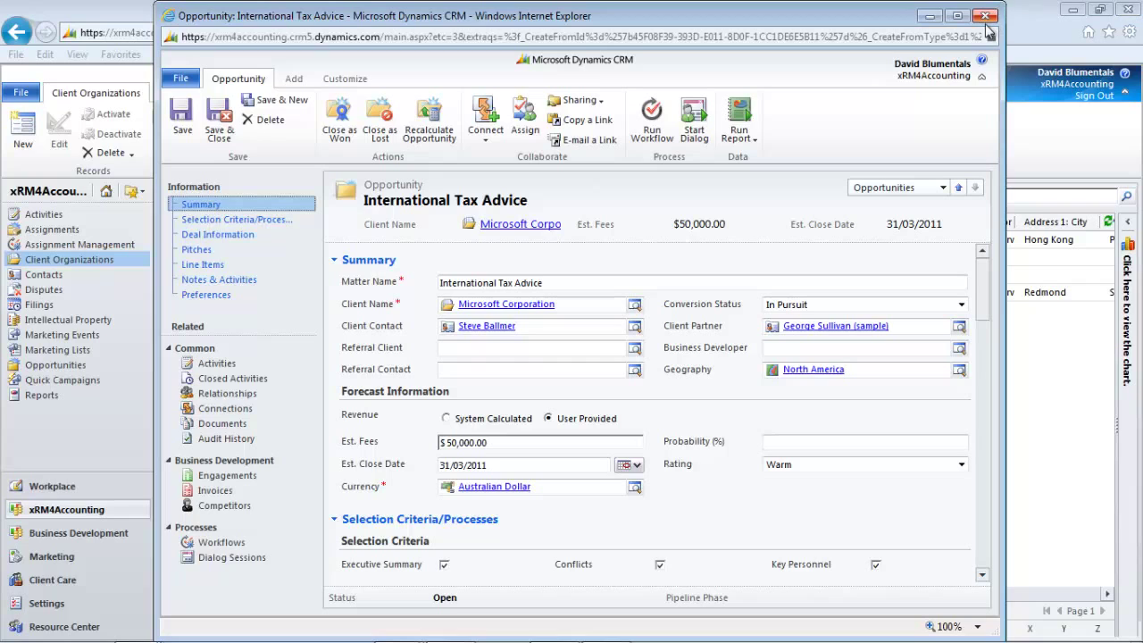
{"action": "left_click", "coordinate": [984, 18]}
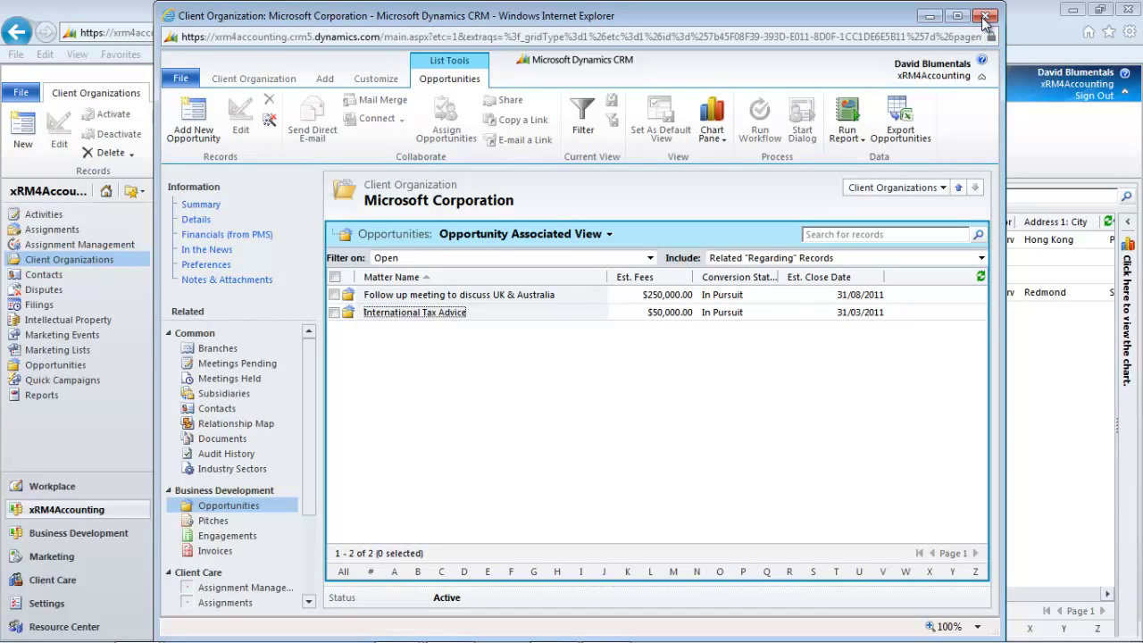
- View the blank new opportunity form for Microsoft Corporation, close it without saving, and return to the Active Clients list
{"action": "left_click", "coordinate": [195, 120]}
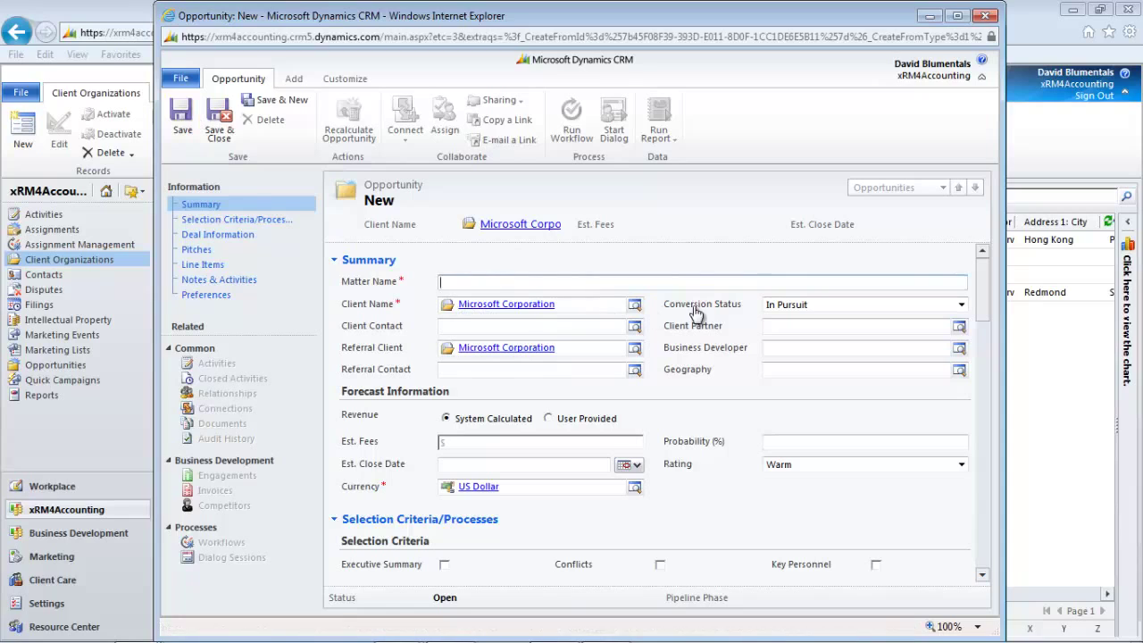
{"action": "left_click", "coordinate": [809, 282]}
{"action": "left_click", "coordinate": [986, 16]}
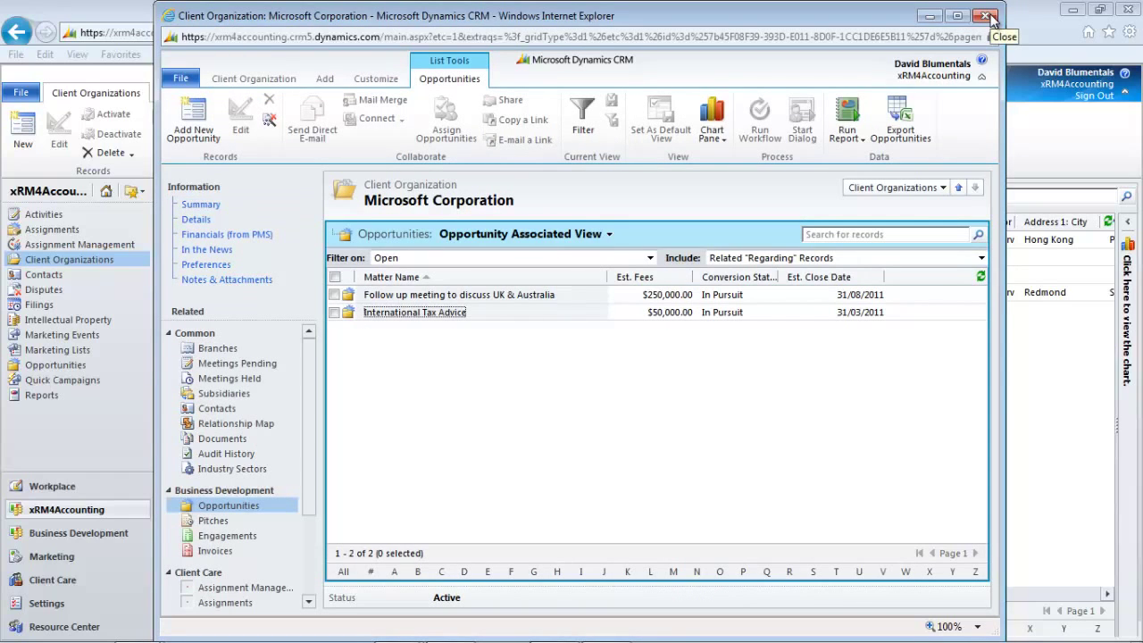
{"action": "left_click", "coordinate": [986, 16]}
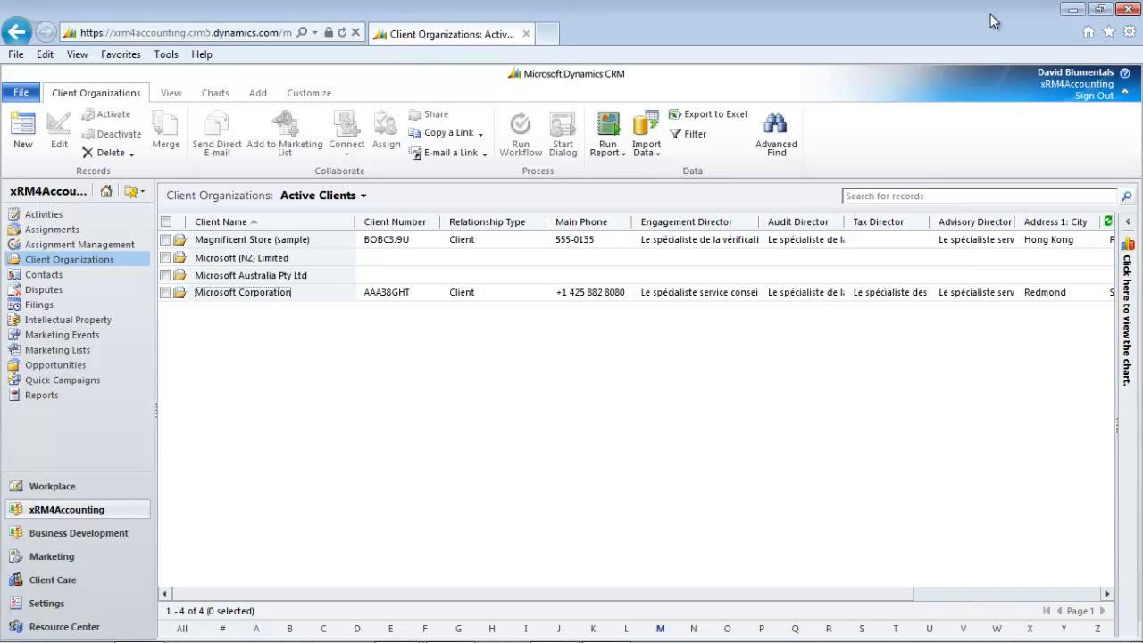
- View the reports that can be run on the client organizations list
{"action": "left_click", "coordinate": [623, 153]}
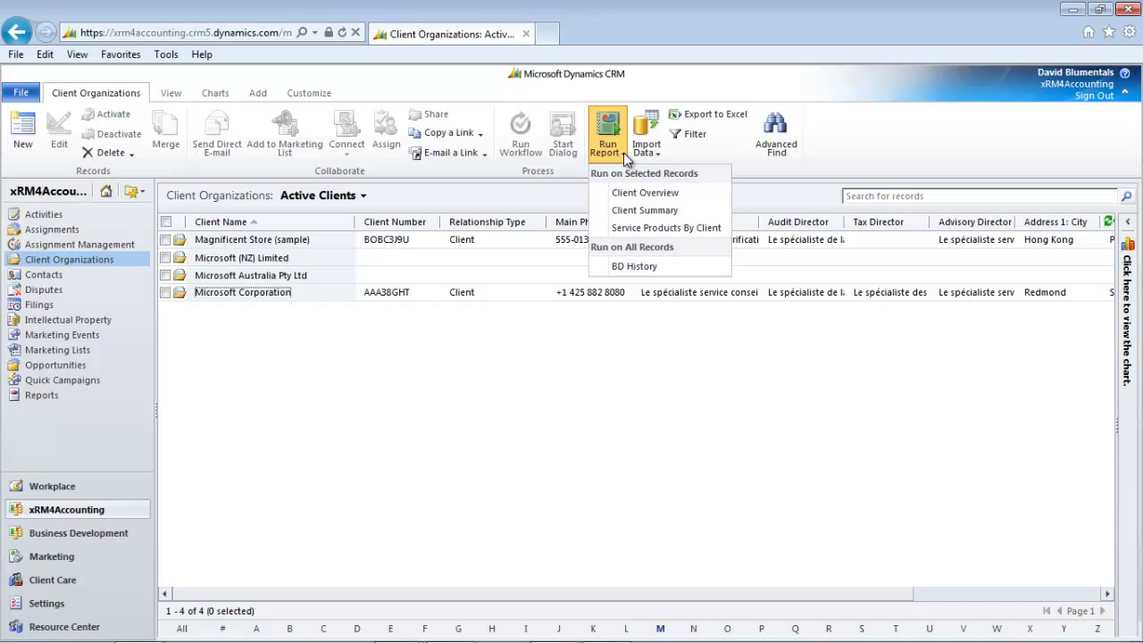
{"action": "left_click", "coordinate": [623, 153]}
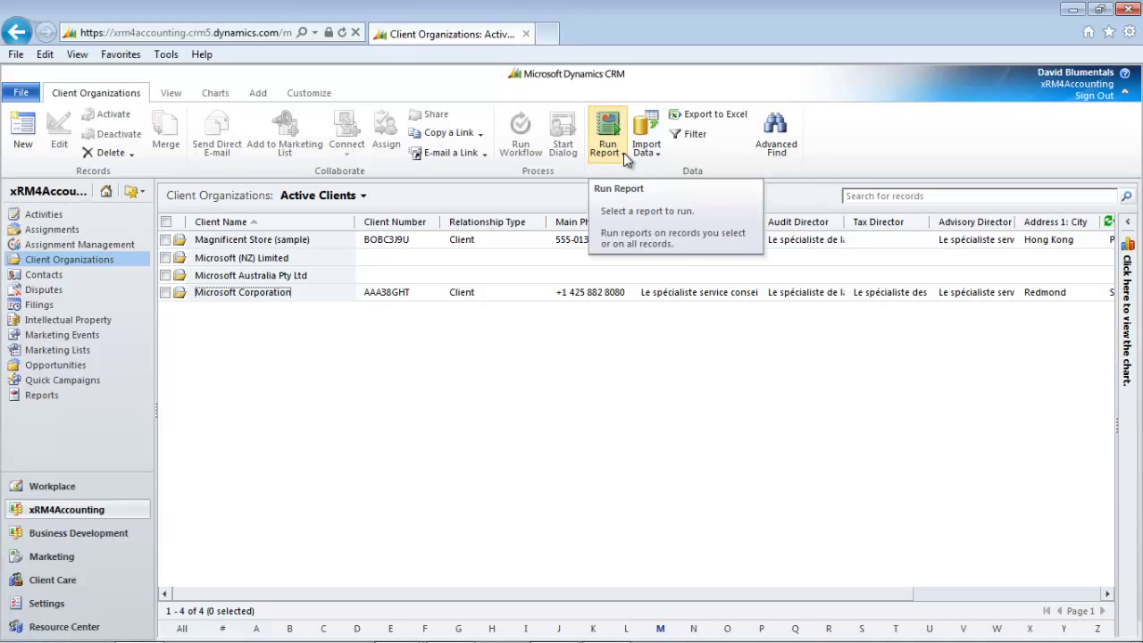
- Export the Active Clients list as a static worksheet with records from this page, and open Active Clients.xls in Excel
{"action": "left_click", "coordinate": [717, 115]}
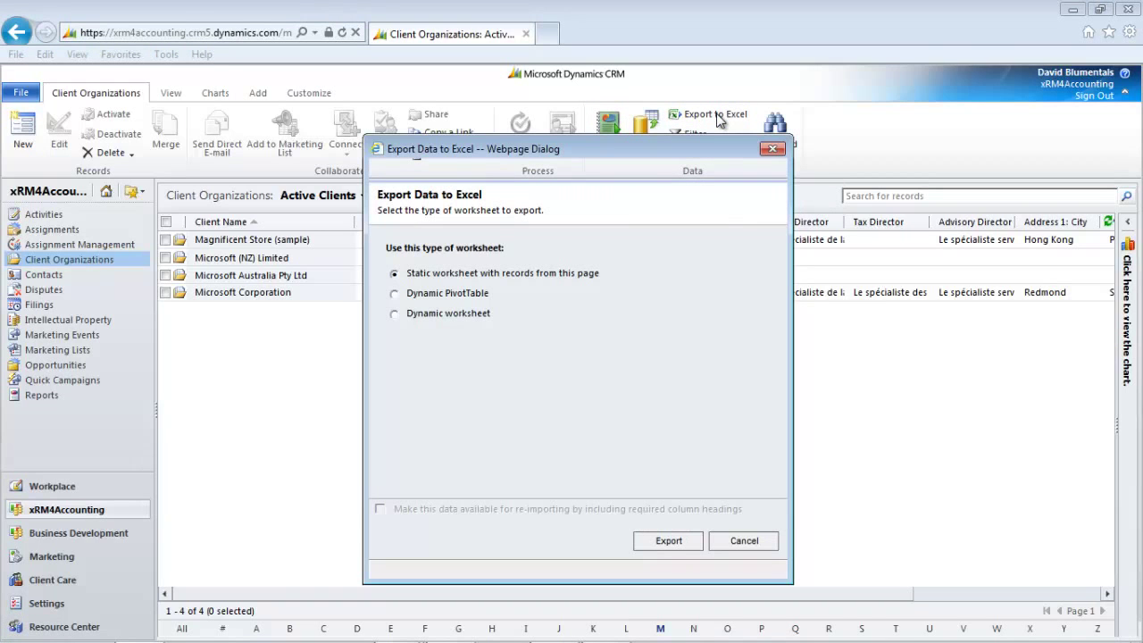
{"action": "left_click", "coordinate": [670, 541]}
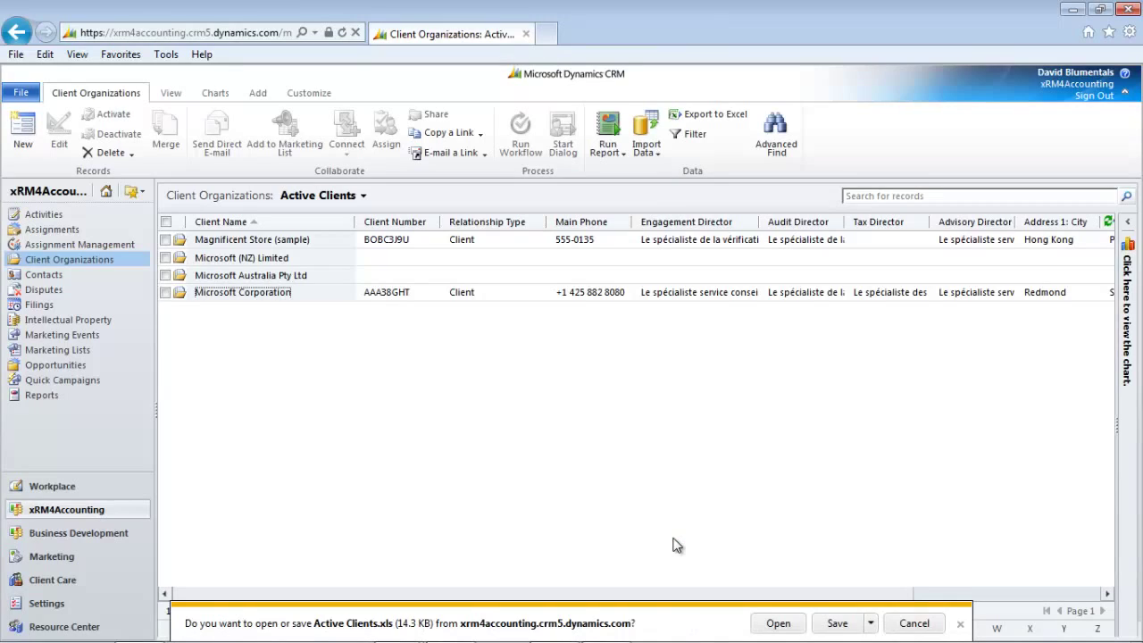
{"action": "left_click", "coordinate": [779, 623]}
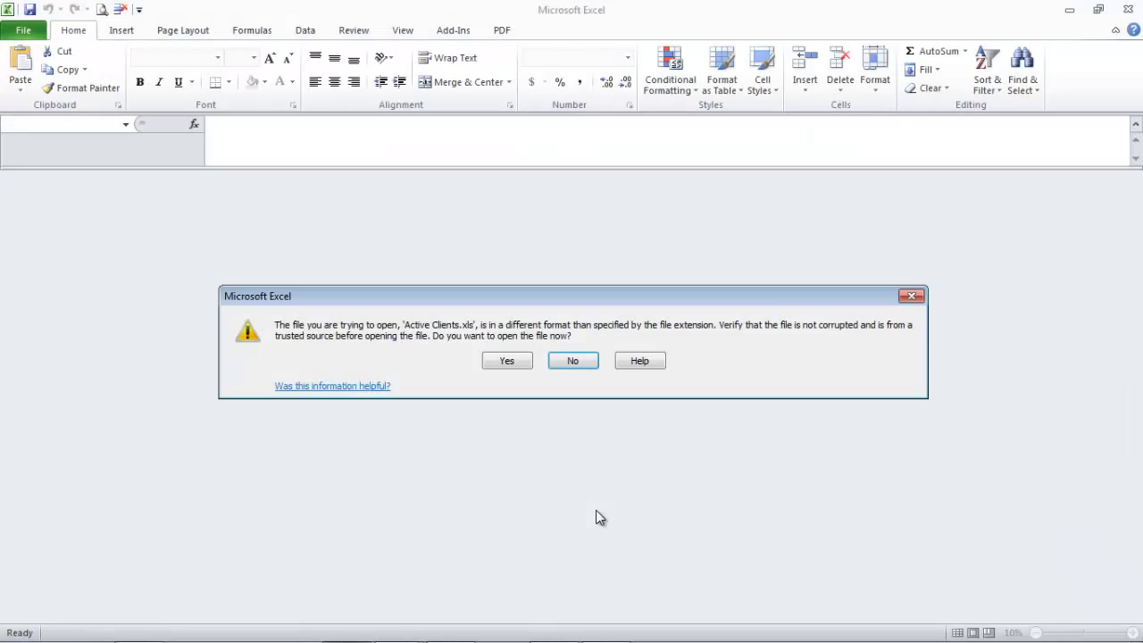
{"action": "left_click", "coordinate": [510, 361]}
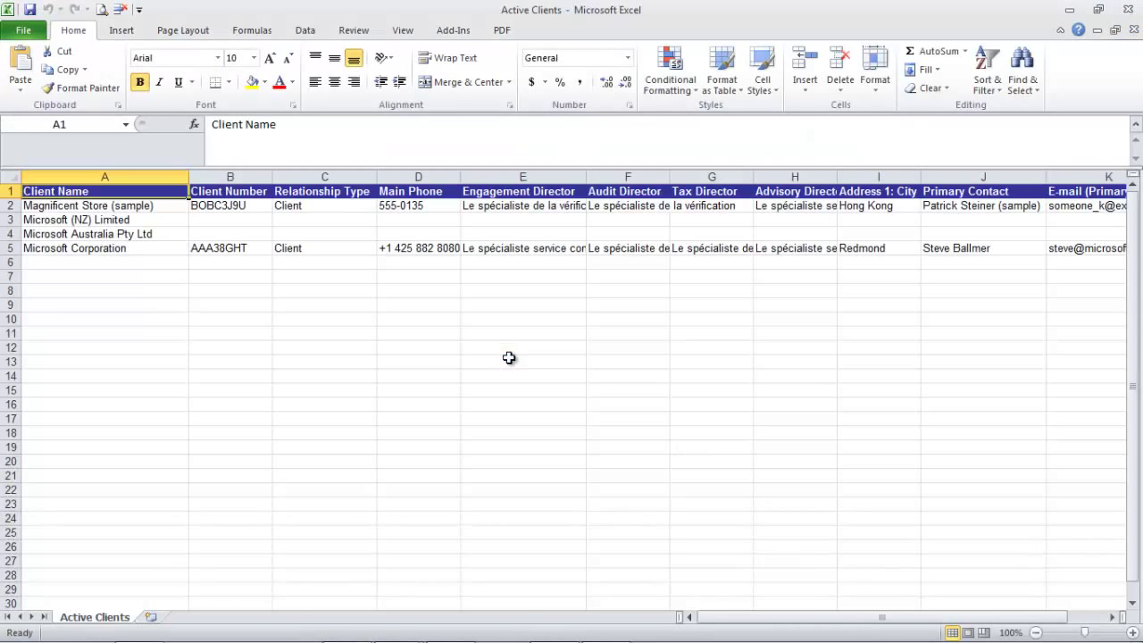